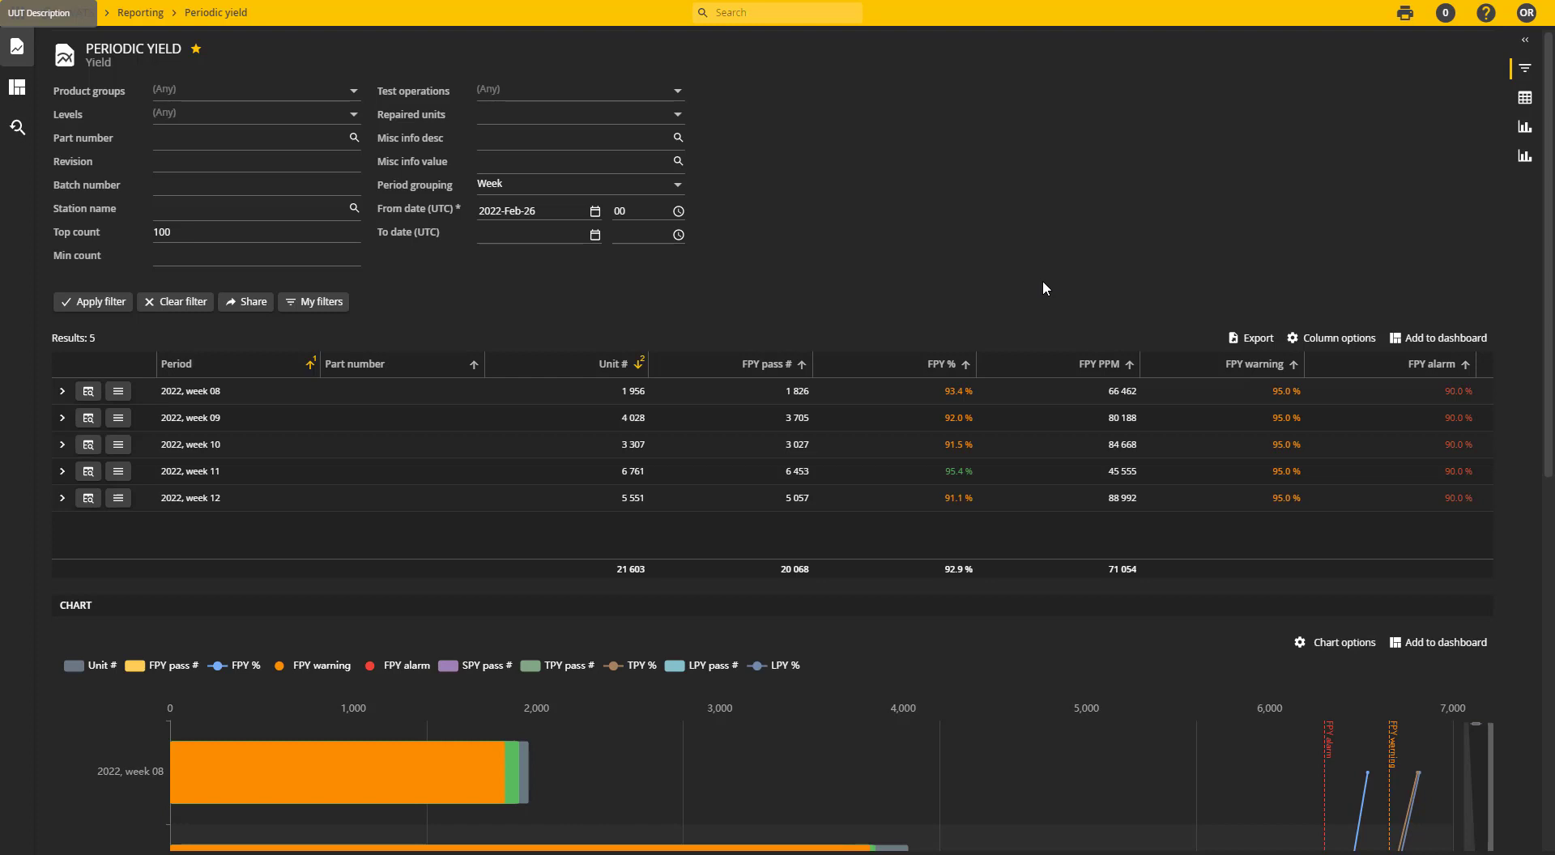
- Look over the drill-down reports available for 2022, week 08, and check its FPY % point in the weekly yield chart
click(118, 392)
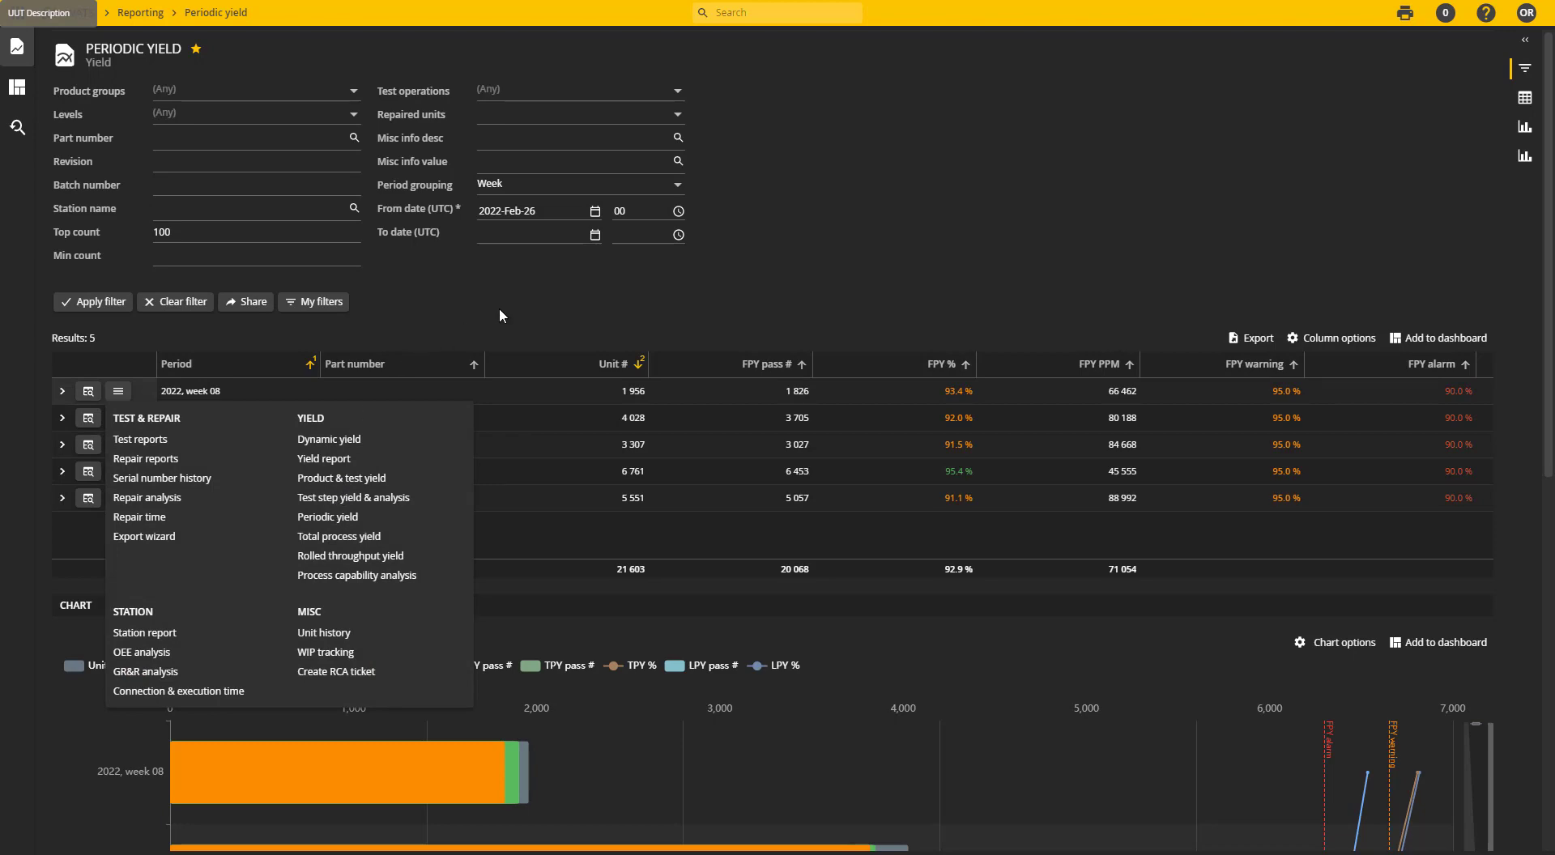
click(1514, 292)
scroll(1547, 289, down, 5)
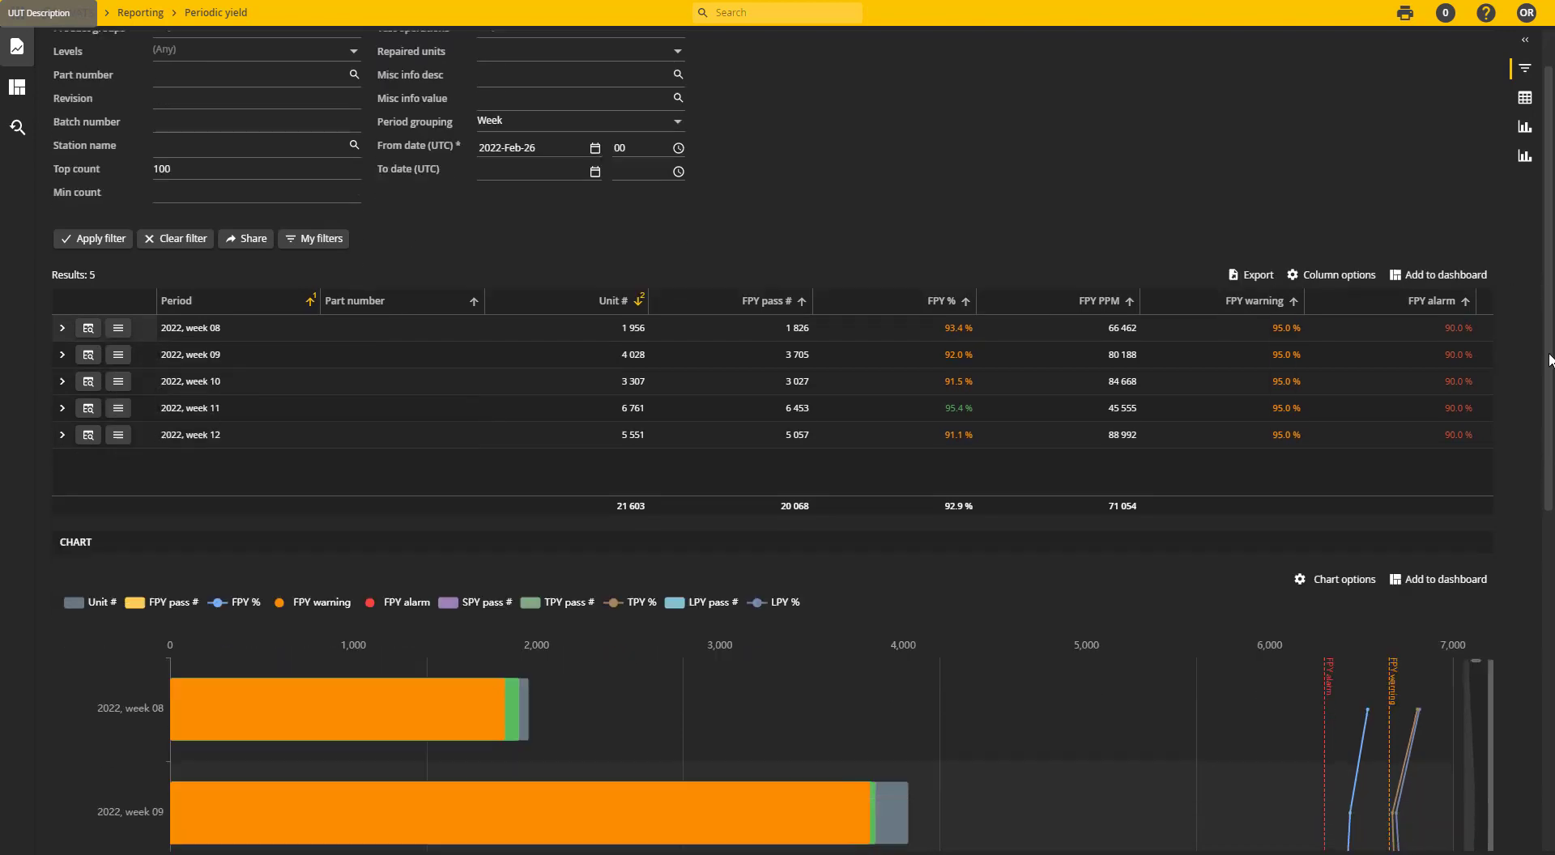
scroll(802, 451, down, 1)
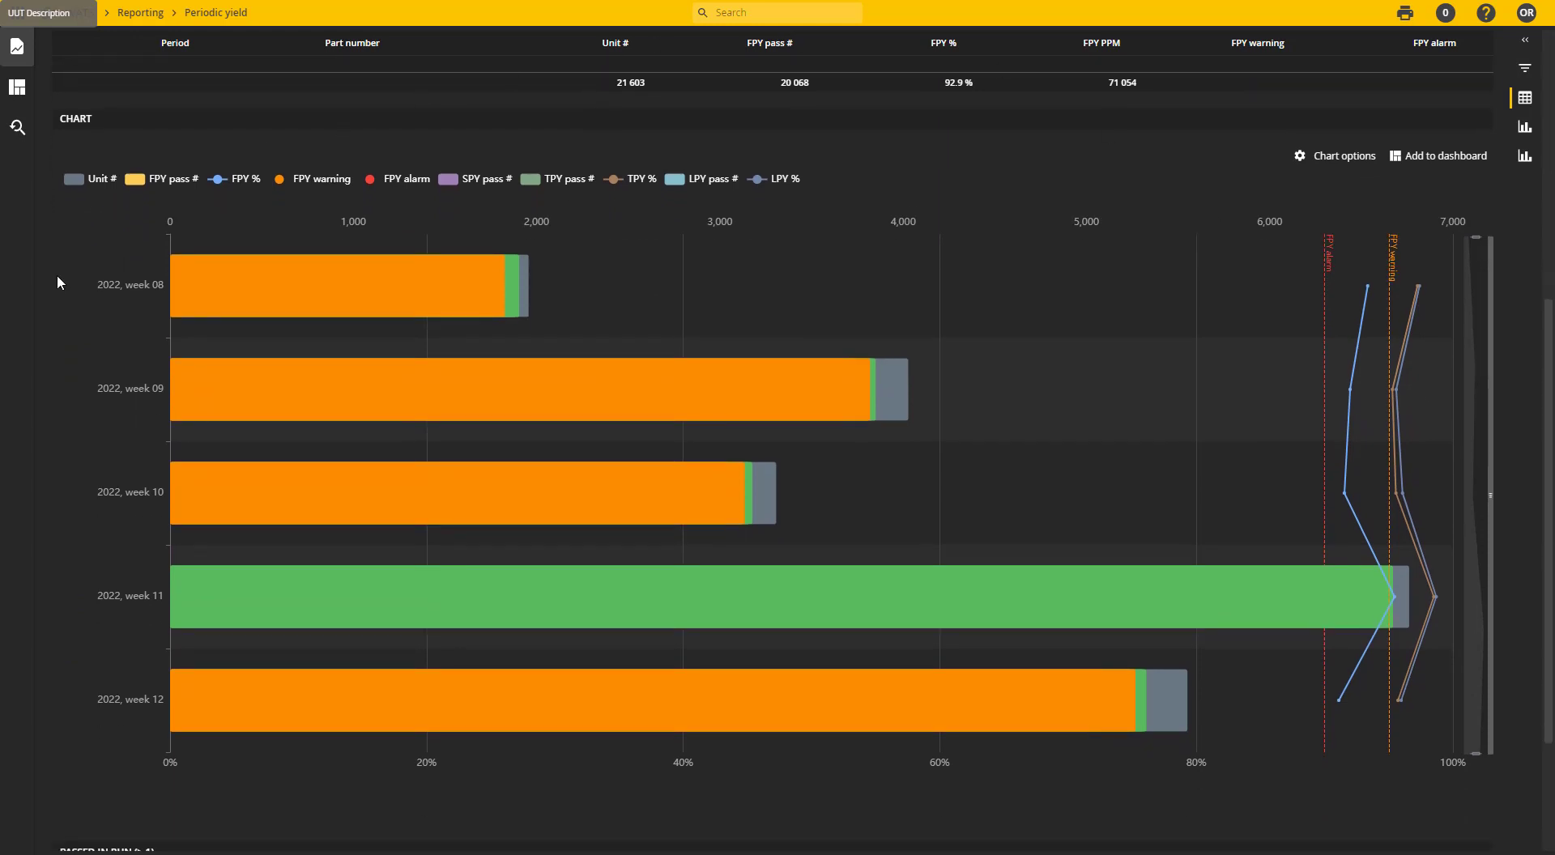
mouse_move(285, 289)
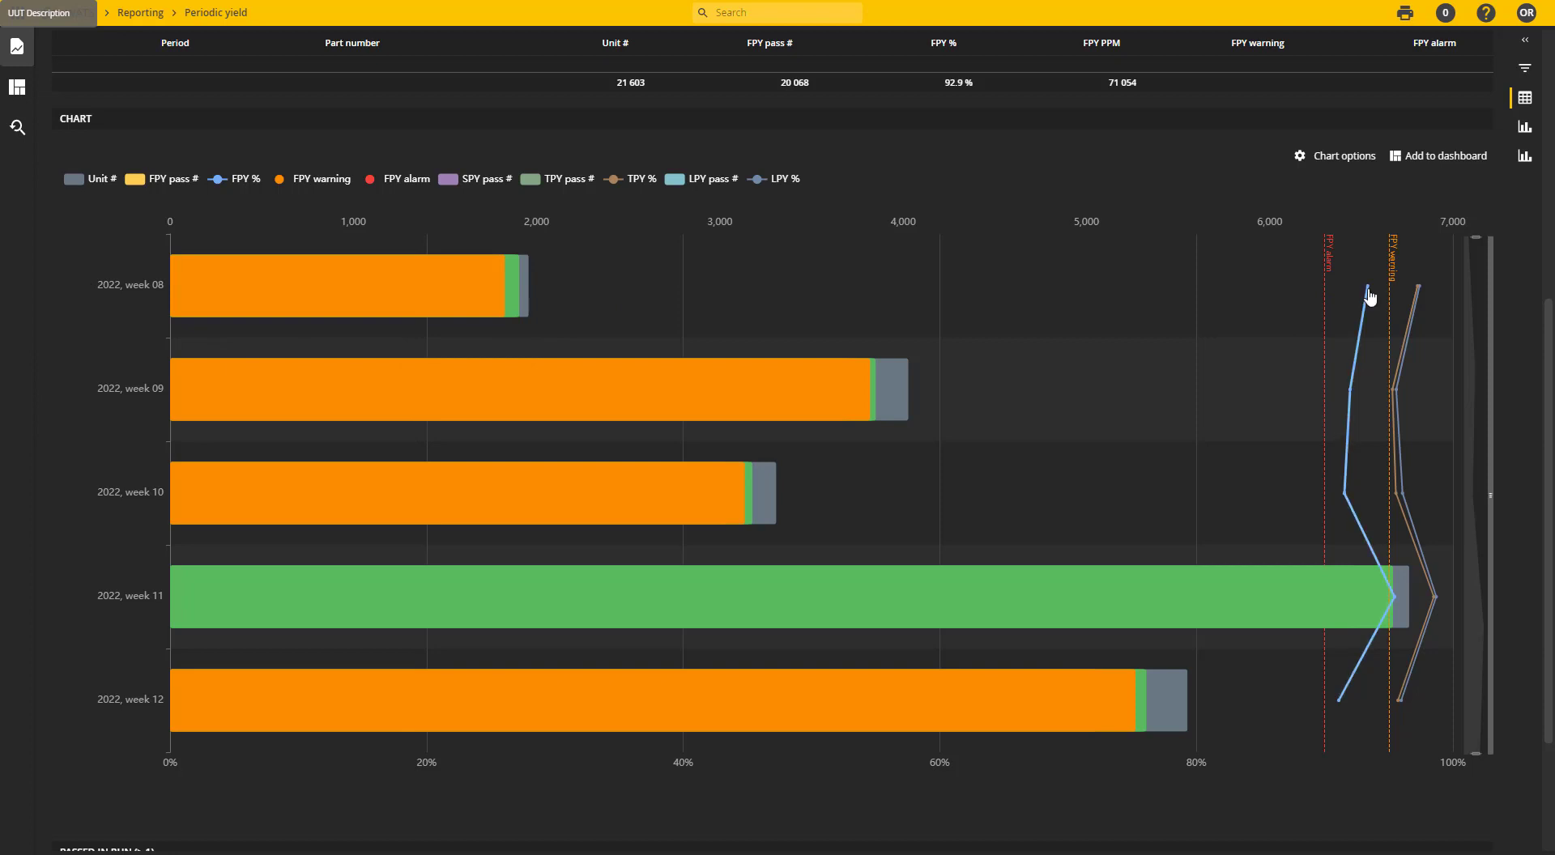
mouse_move(1368, 295)
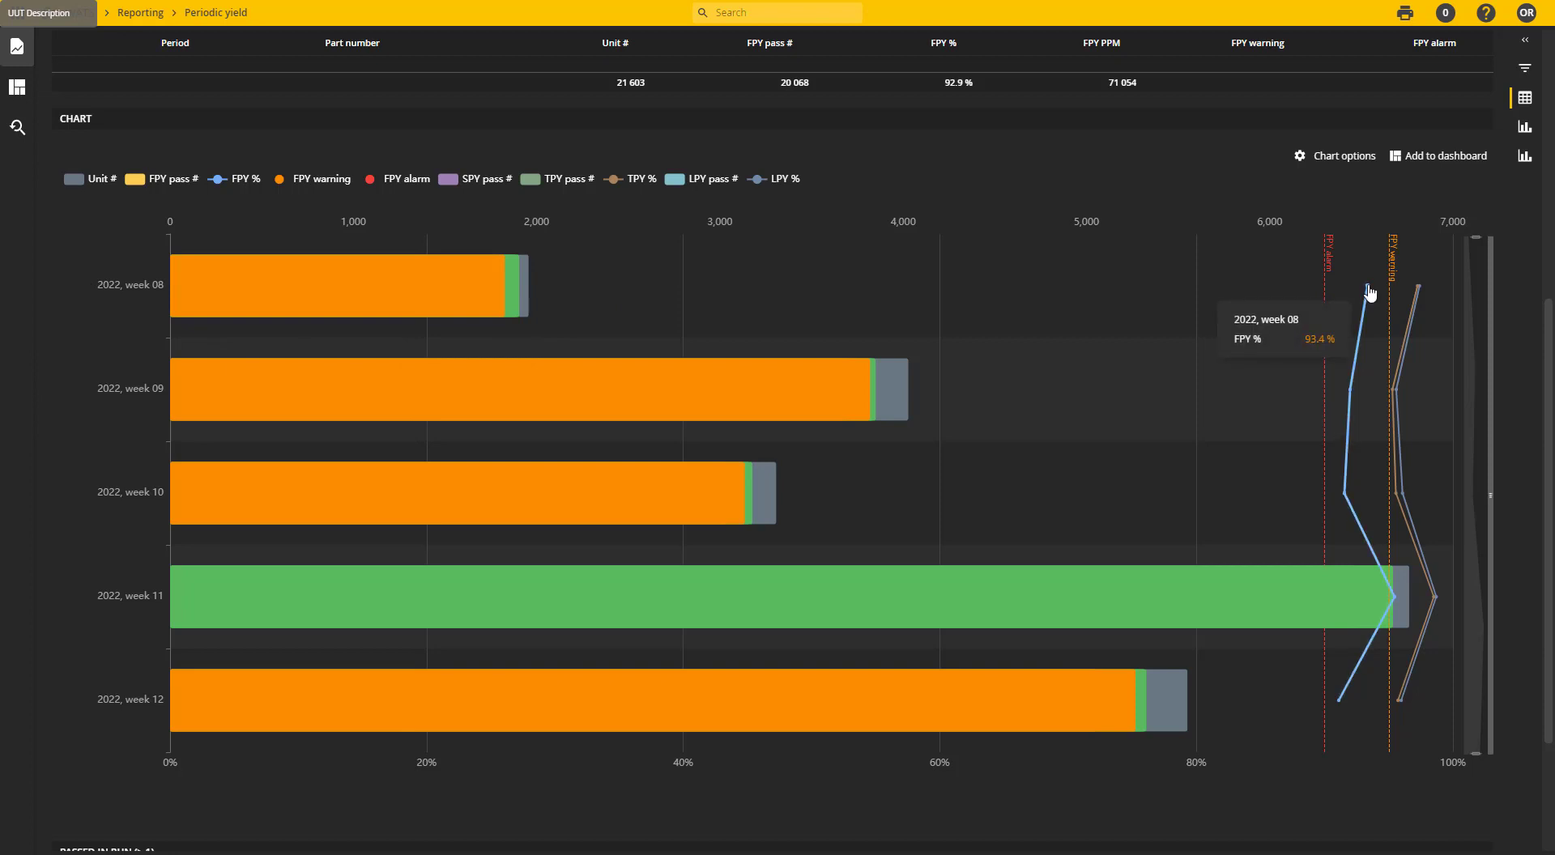
- Change the weekly yield chart's type from bar to Column
click(1346, 158)
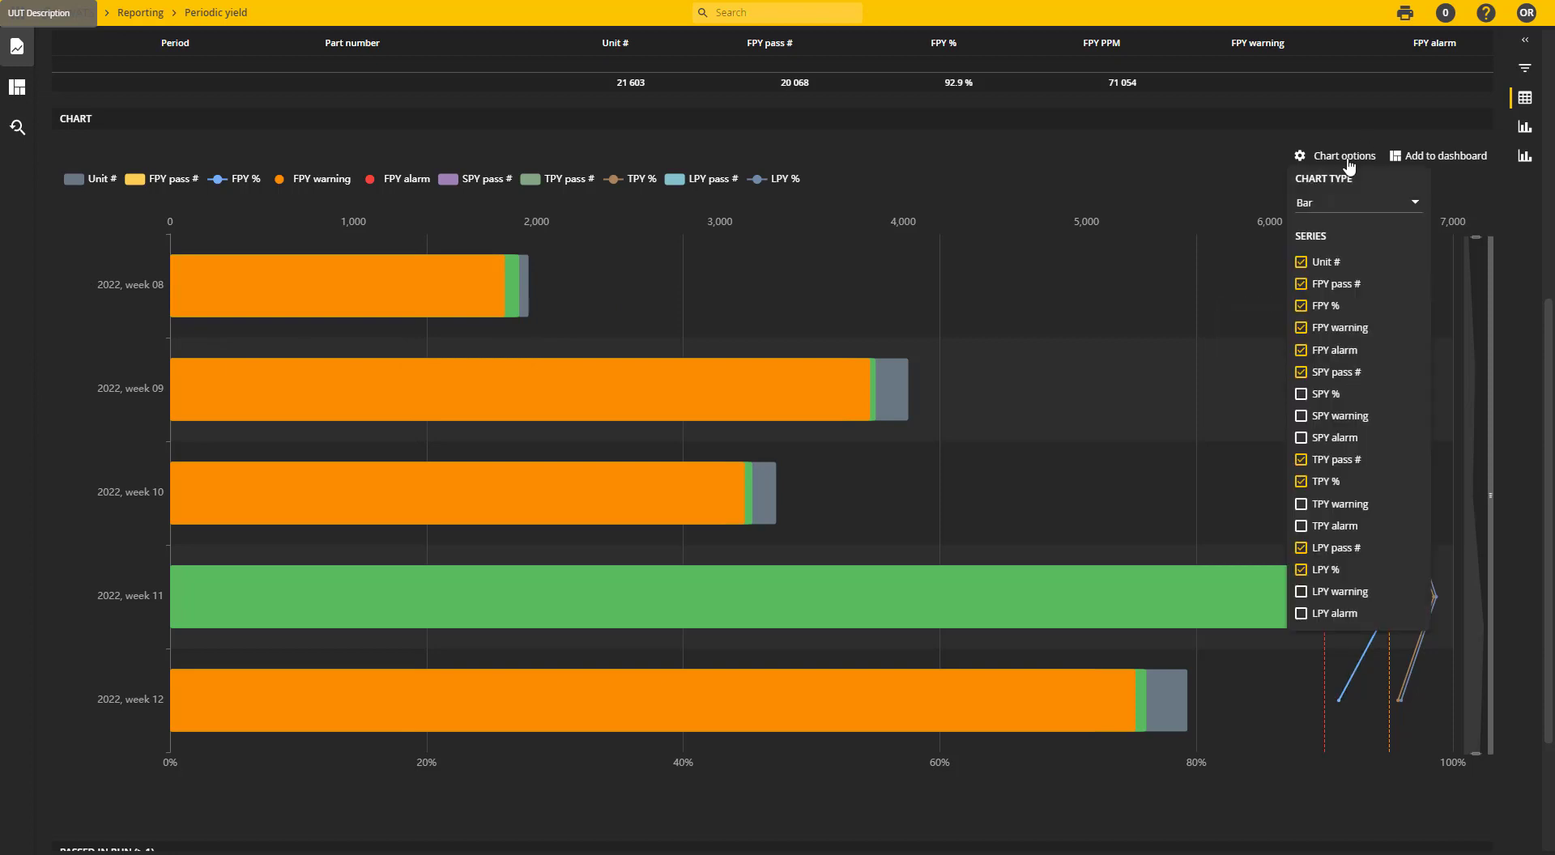
click(1341, 205)
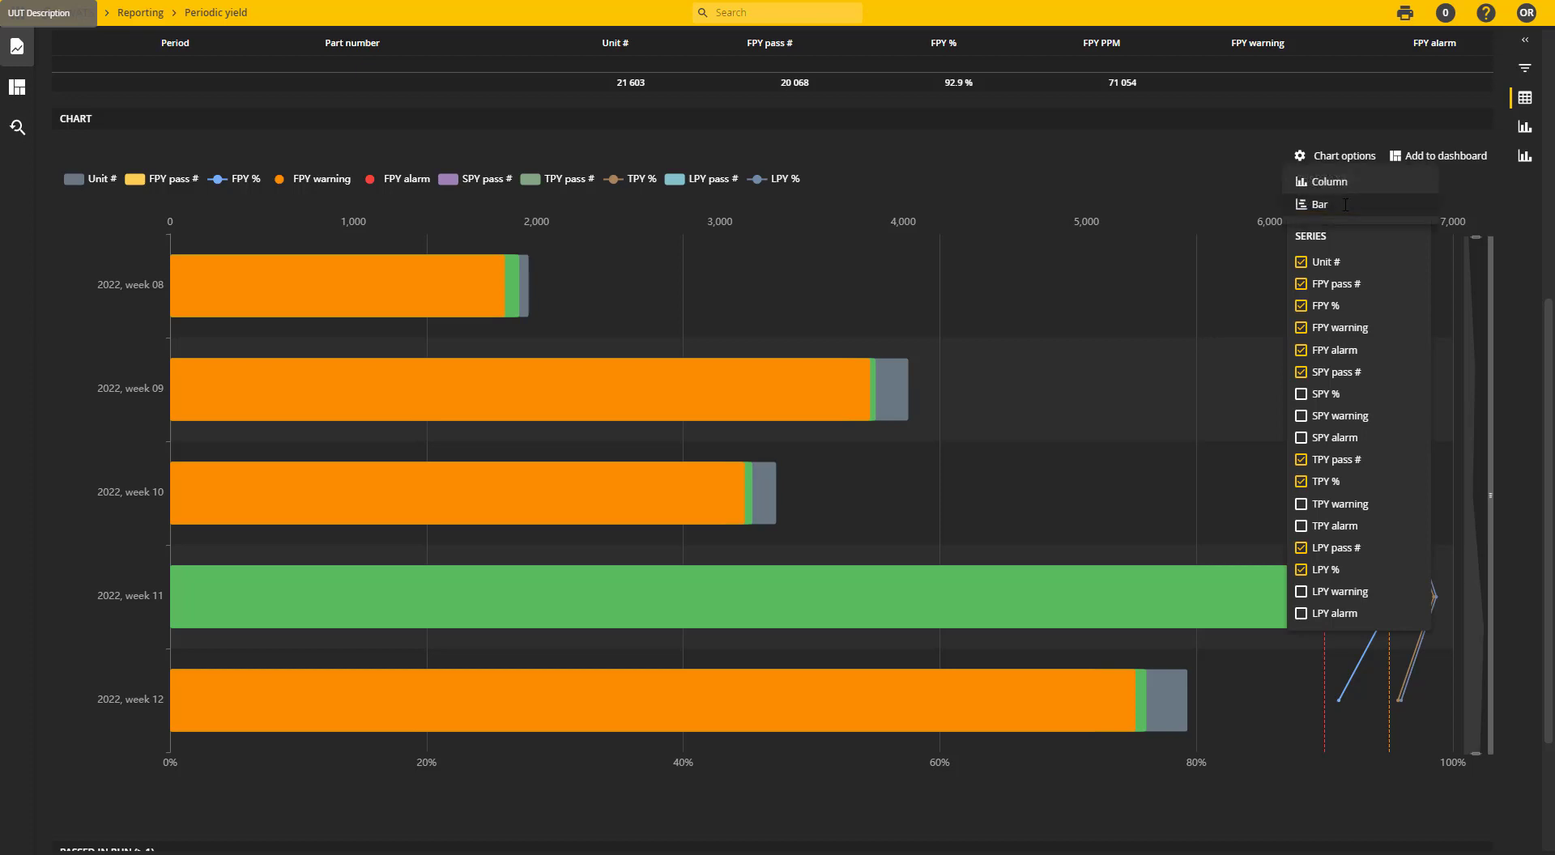
click(1341, 183)
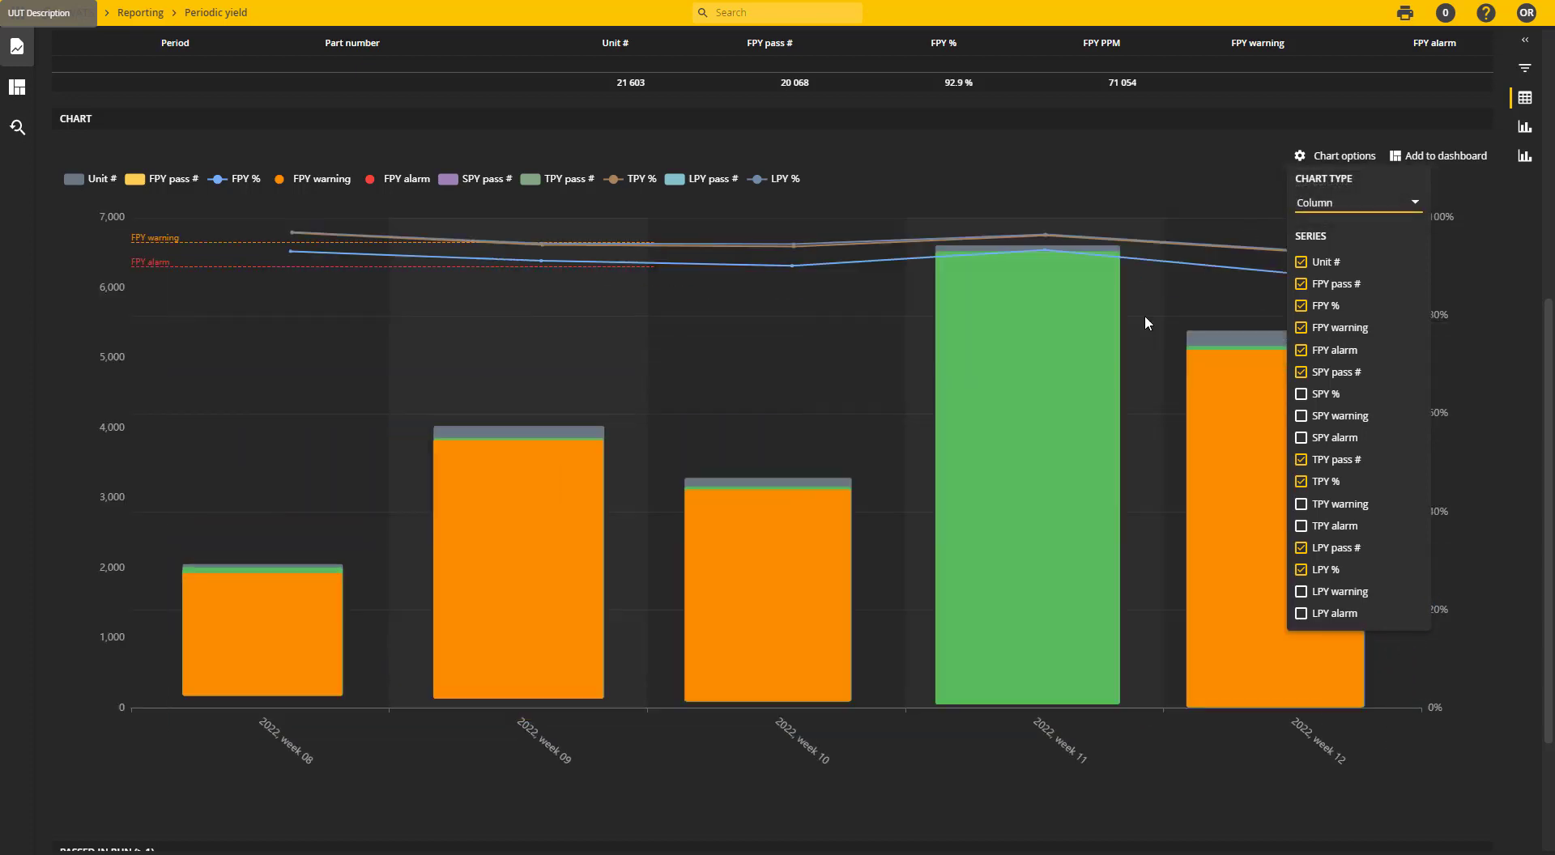
click(1023, 162)
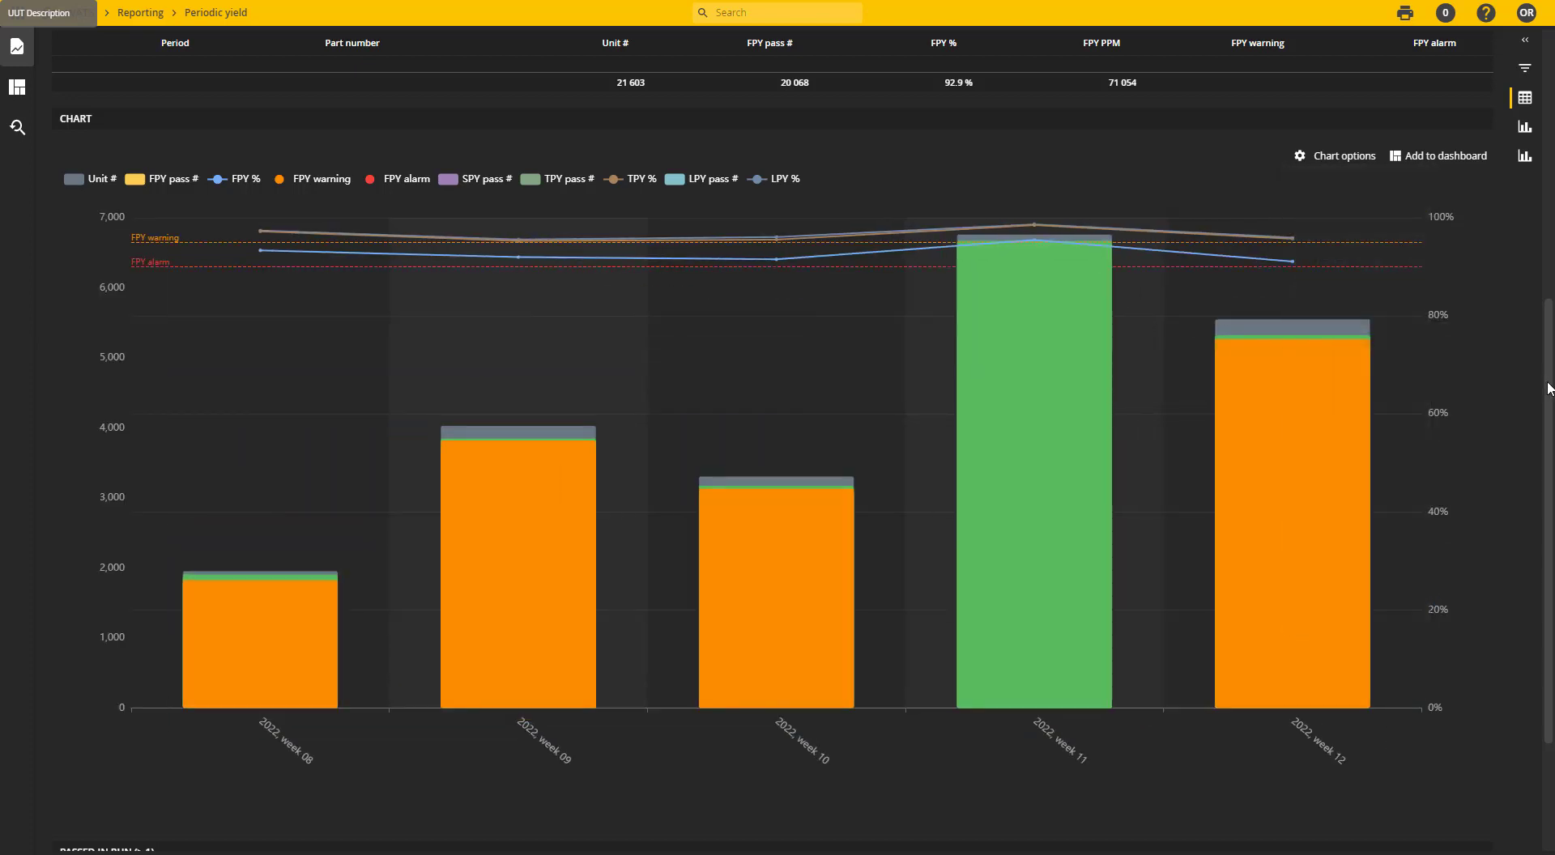
- Expand 2022, week 09 into its part numbers and add the Revision and Test operation columns to the results table
drag(1547, 385, 1546, 105)
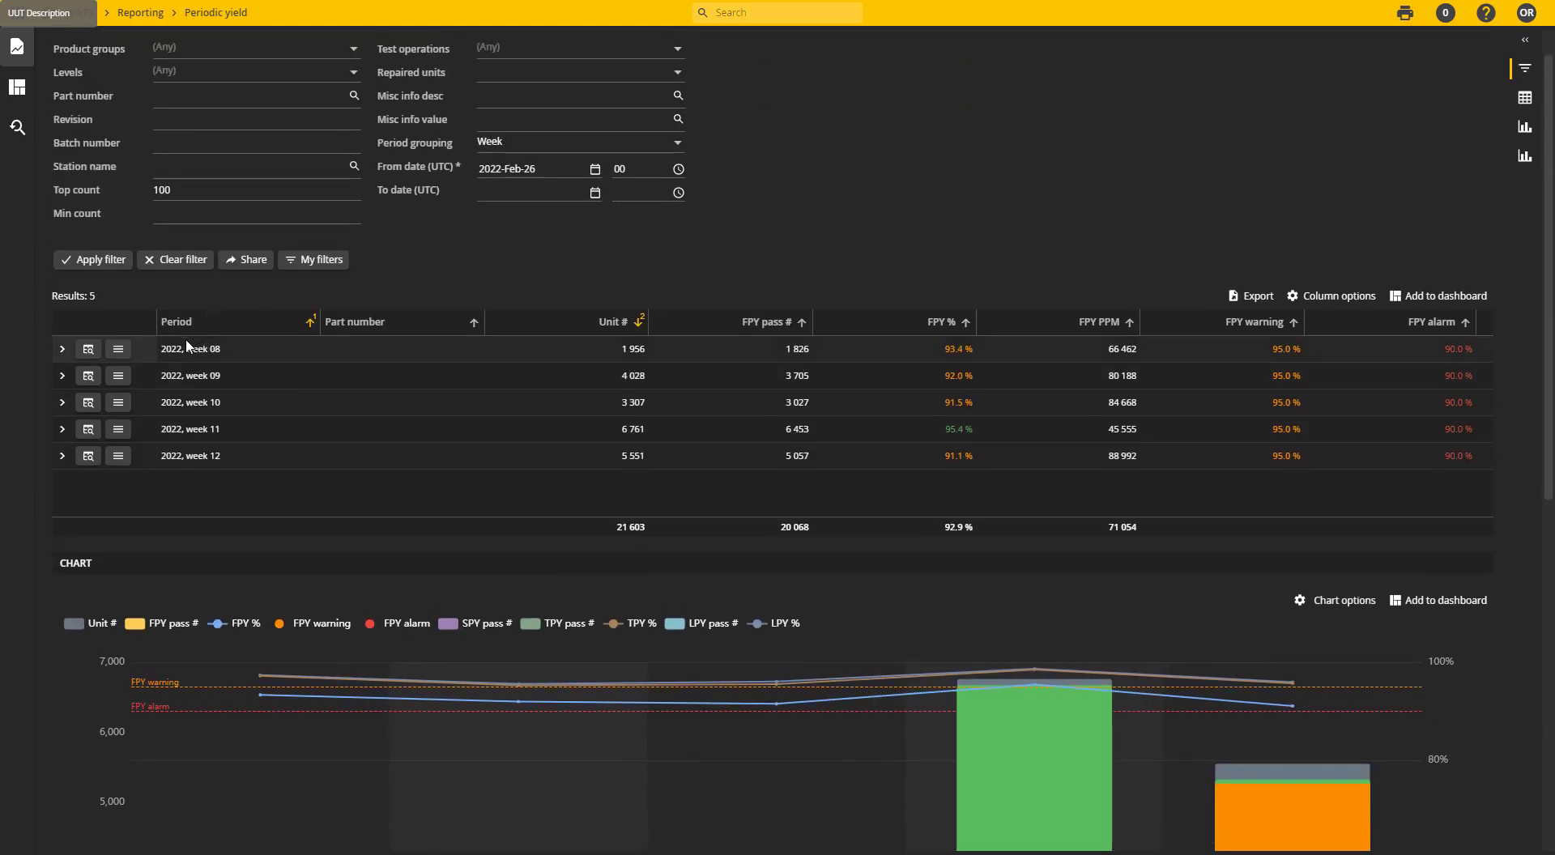
click(63, 377)
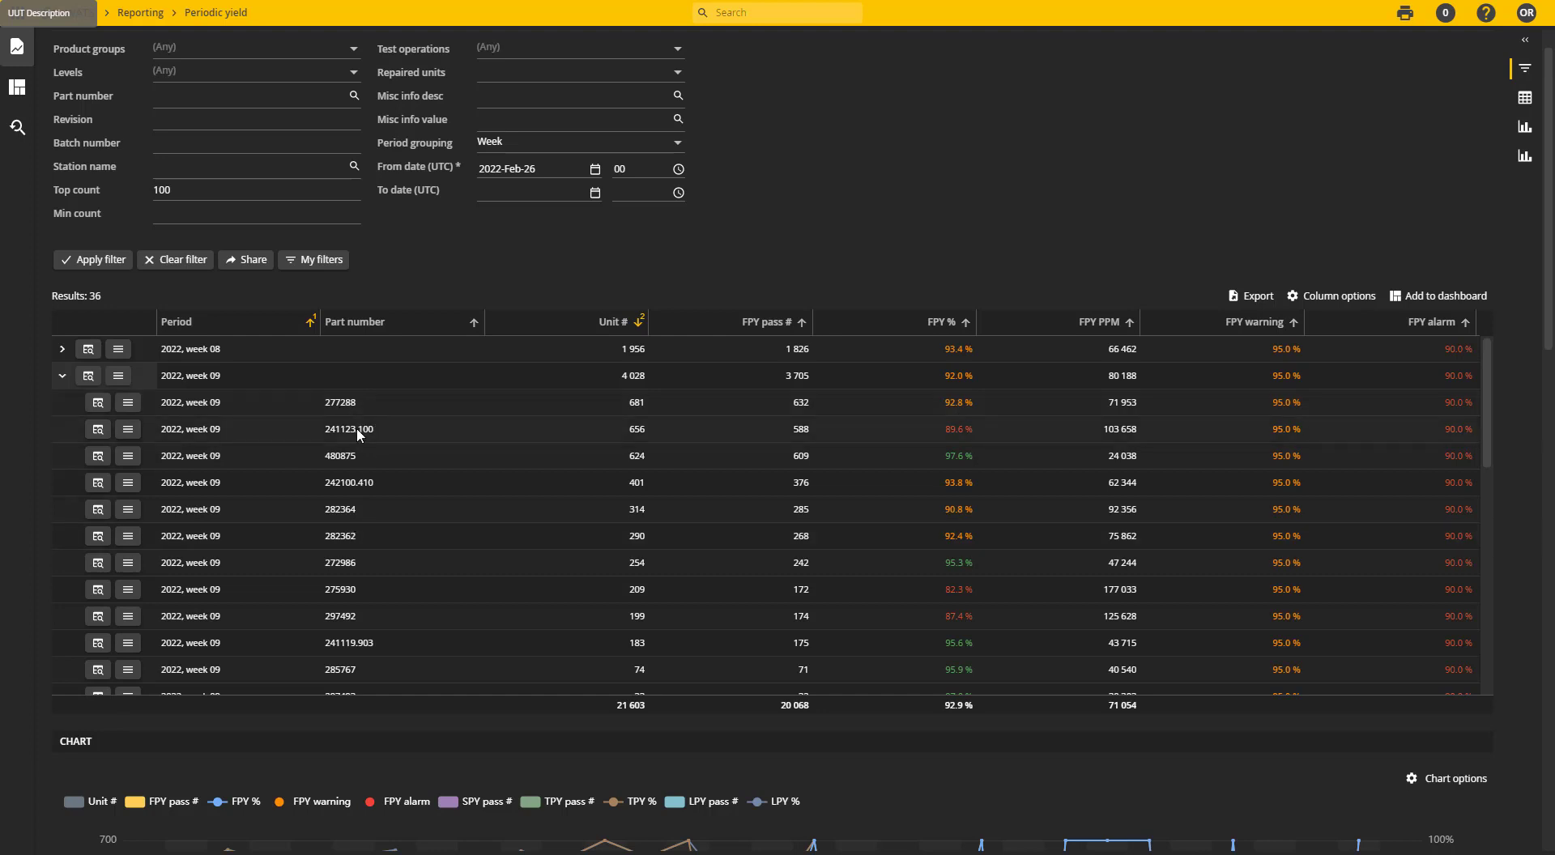
click(1335, 298)
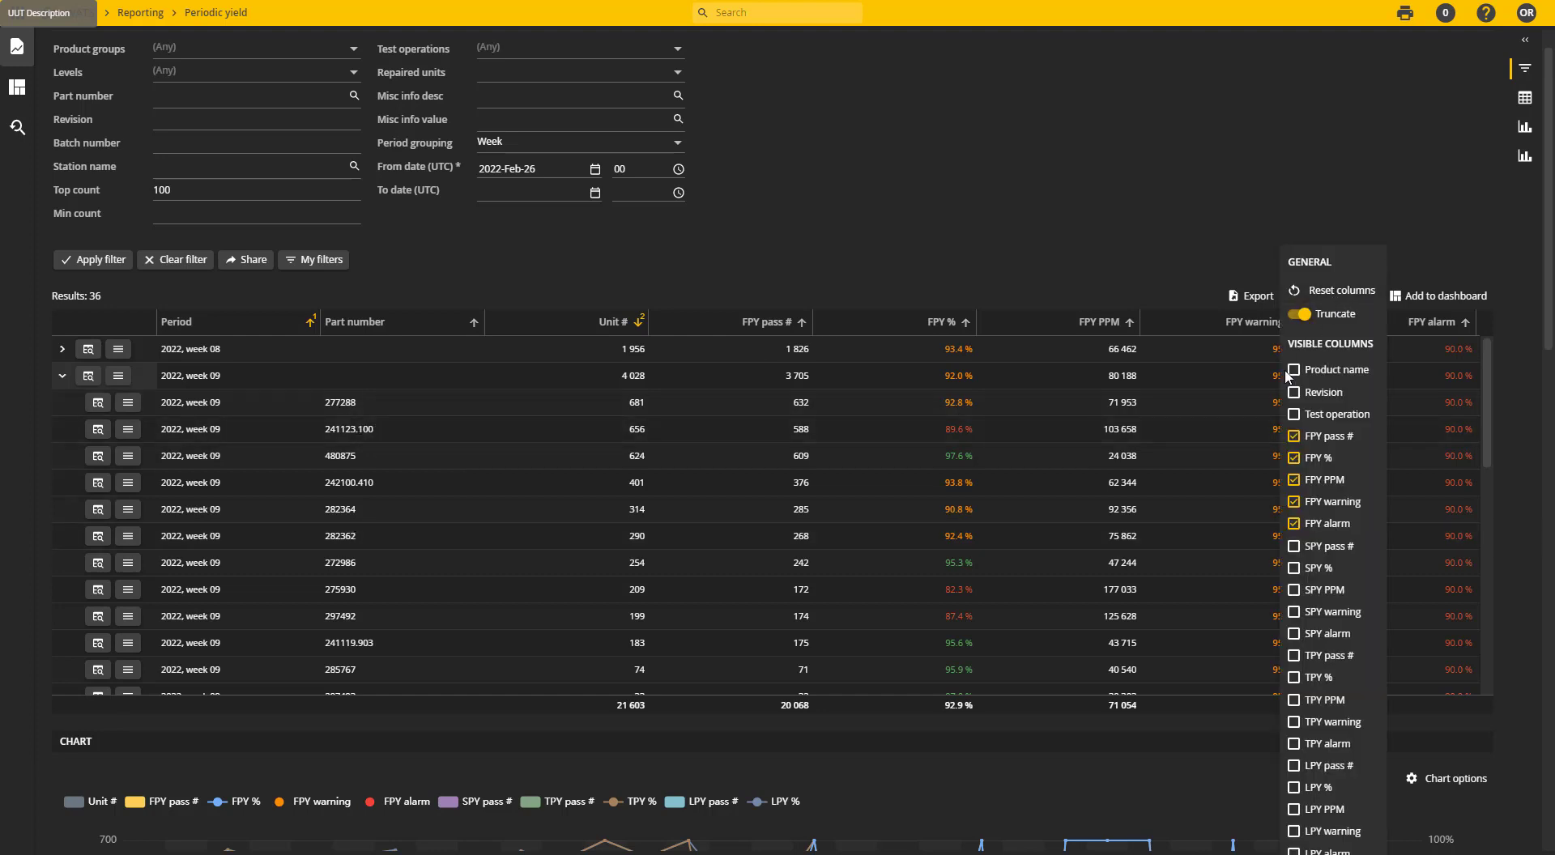
click(1300, 414)
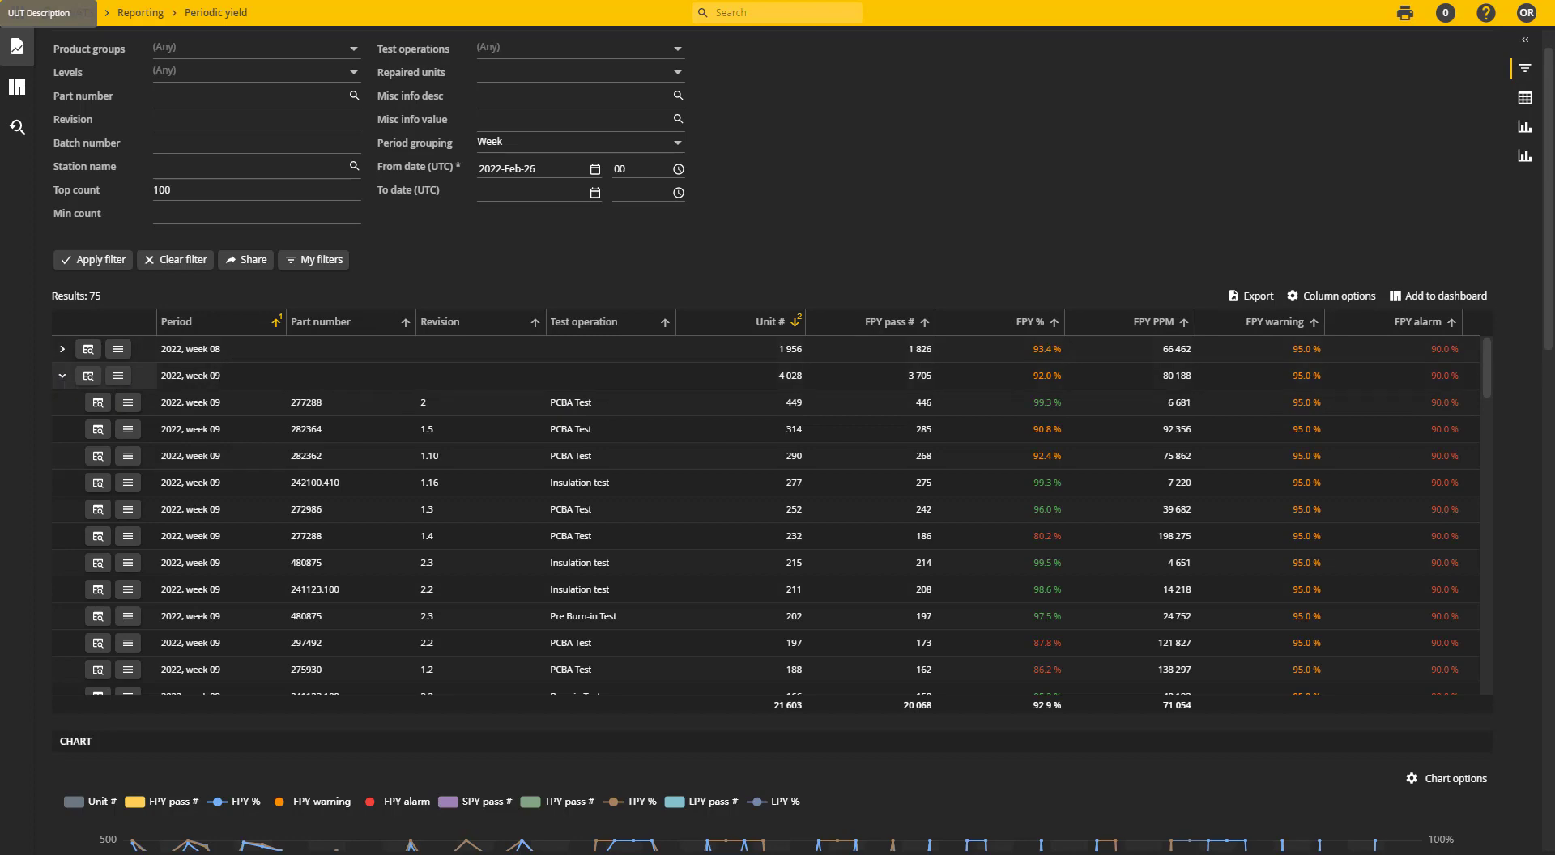
- Examine the week 09 yield chart, the units passed in test runs 2, 3 and 10, and run 10's drill-down reports
drag(1550, 323, 1538, 551)
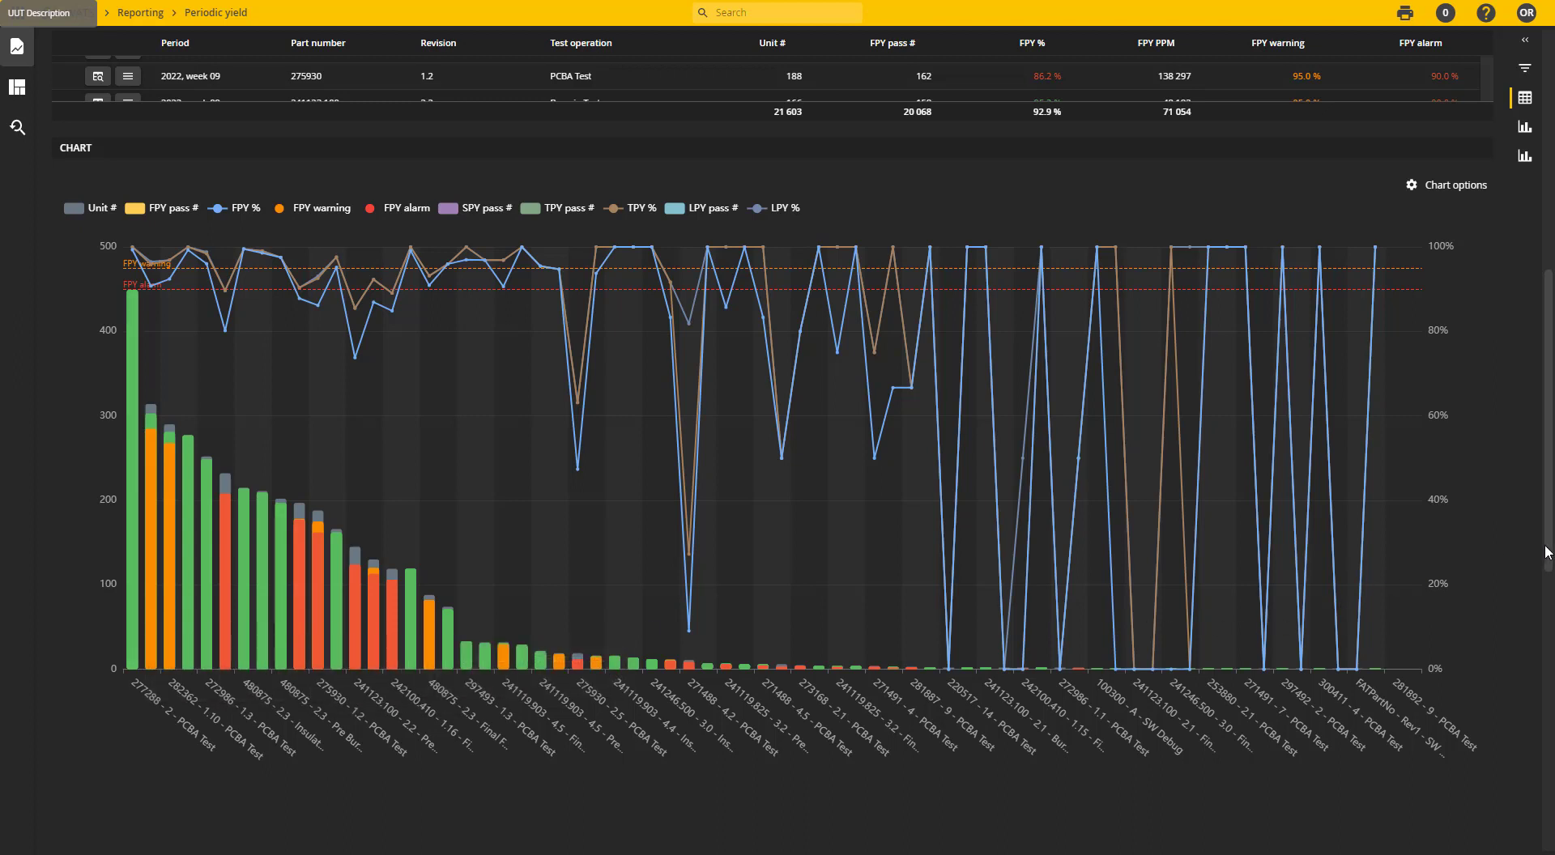
scroll(1545, 552, up, 1)
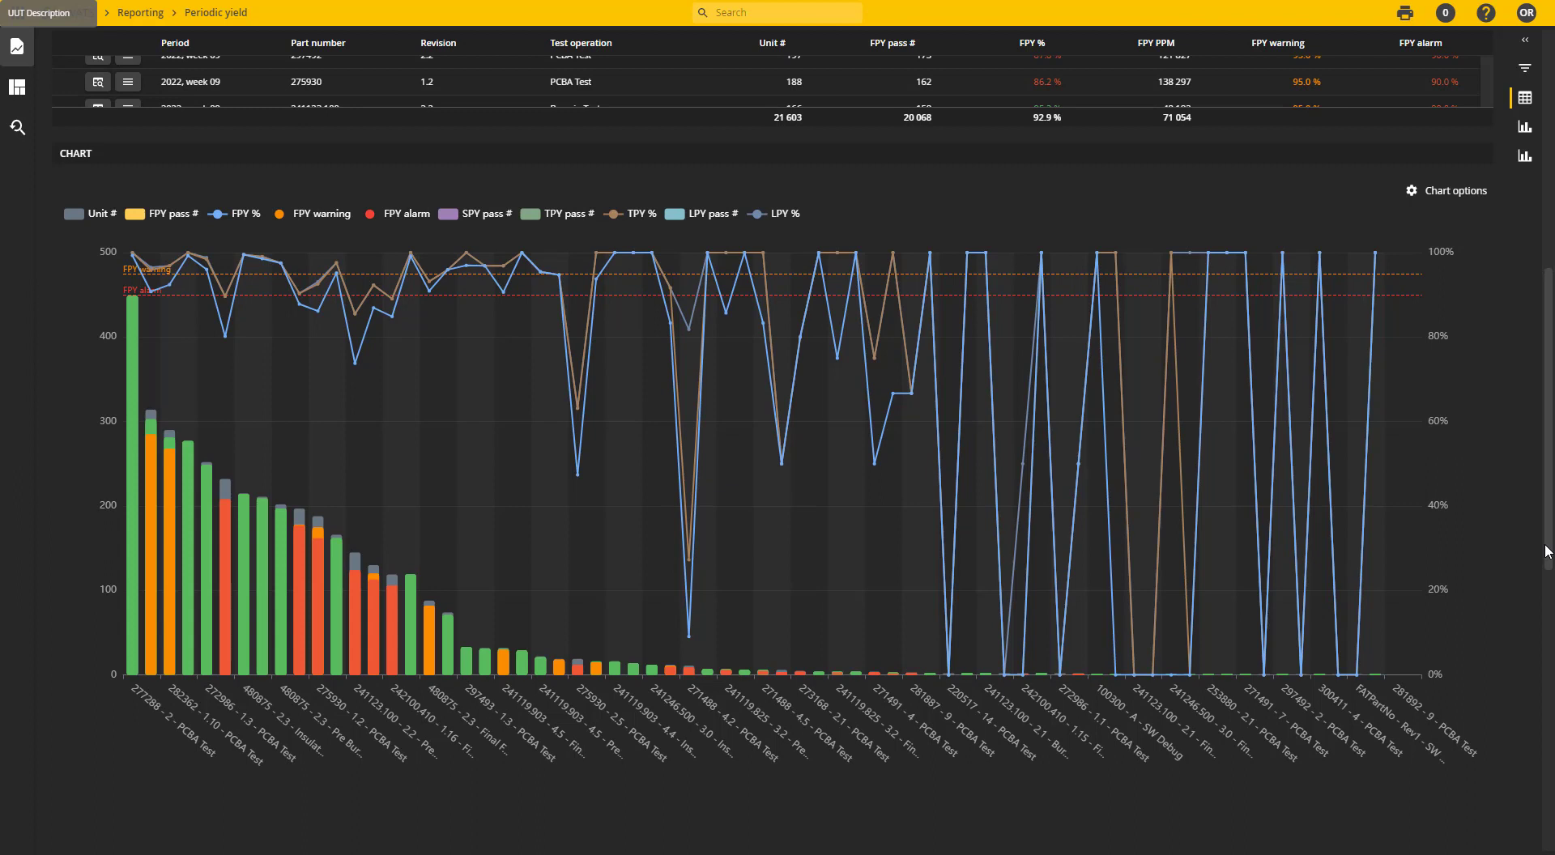
scroll(1546, 552, down, 8)
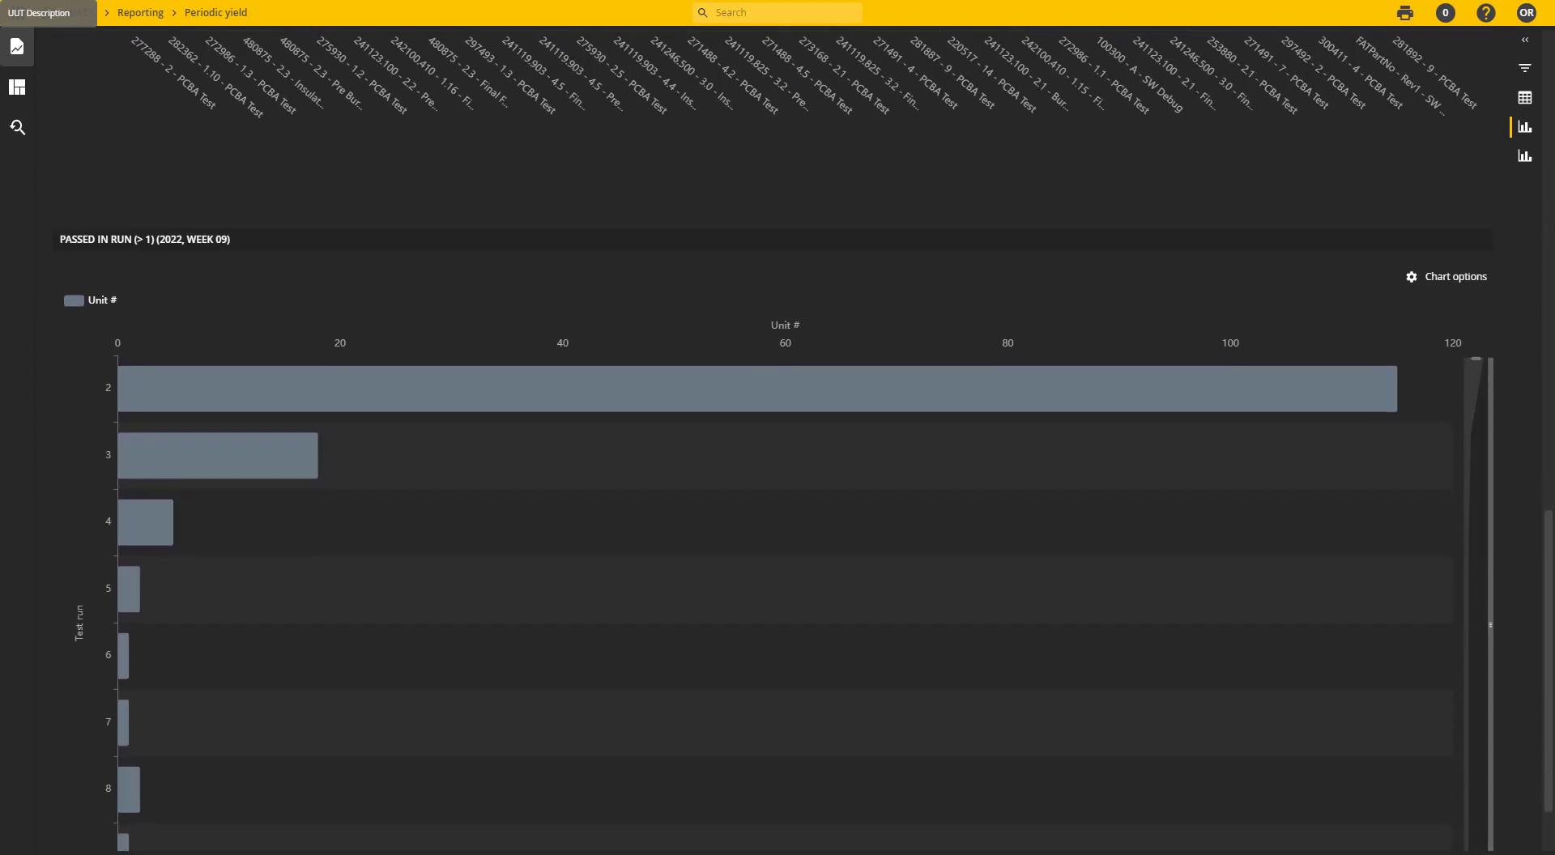
scroll(404, 547, down, 1)
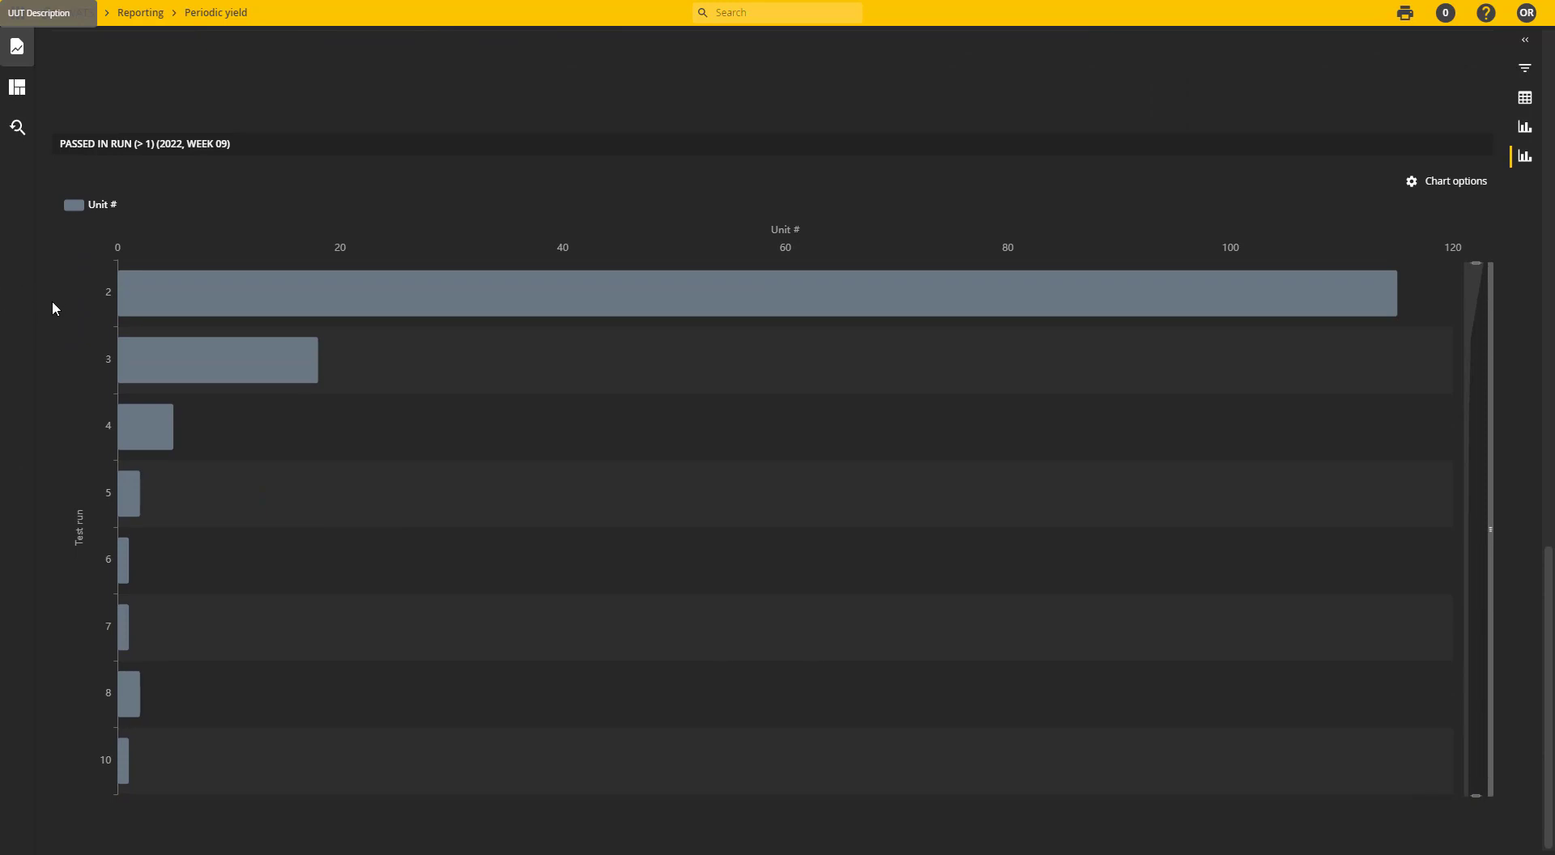
mouse_move(251, 297)
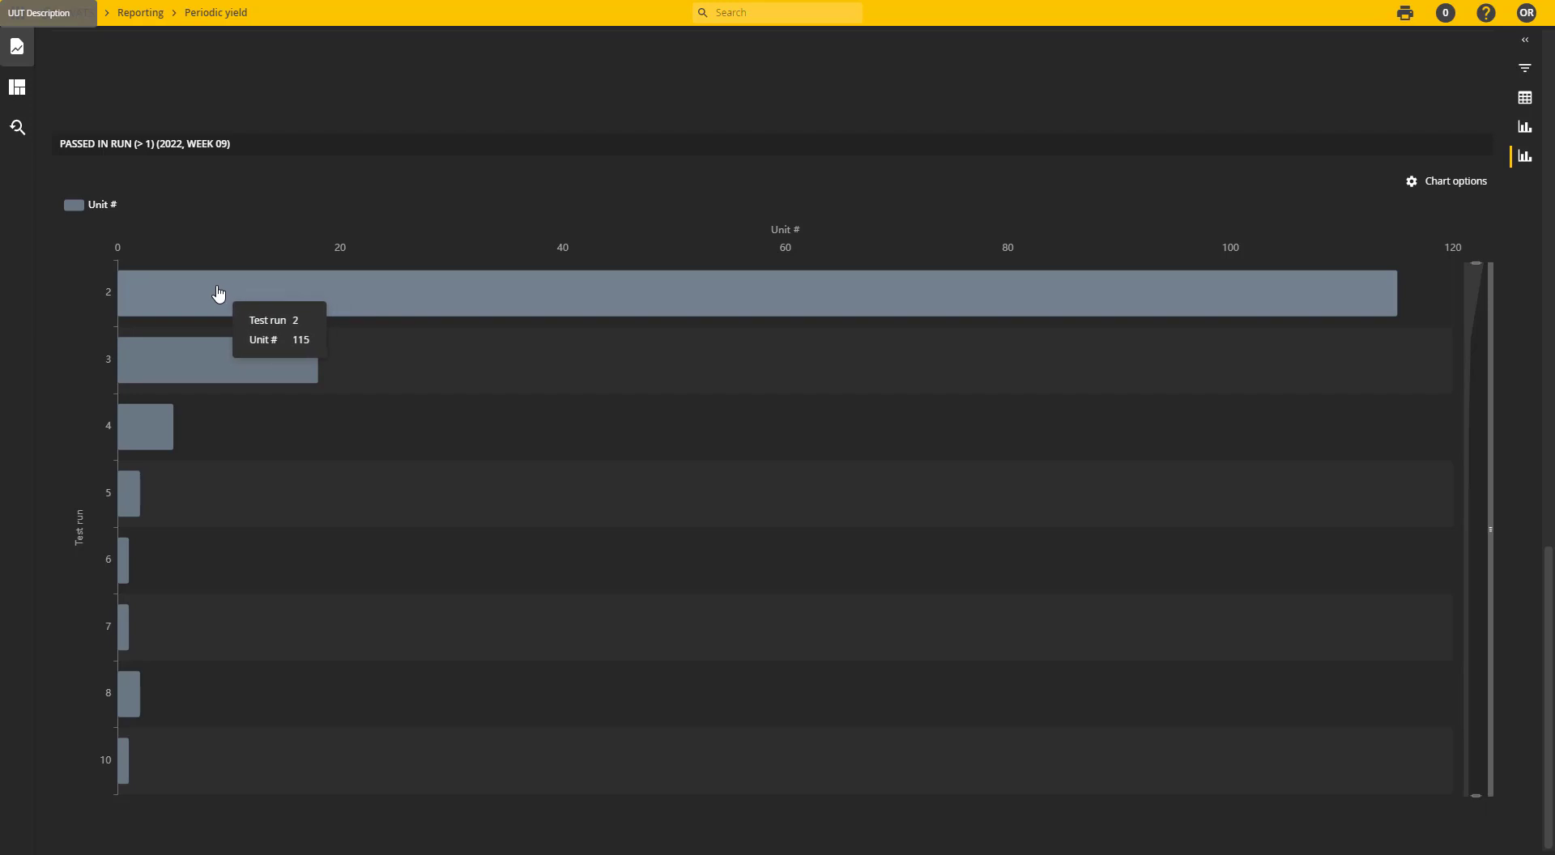
mouse_move(177, 362)
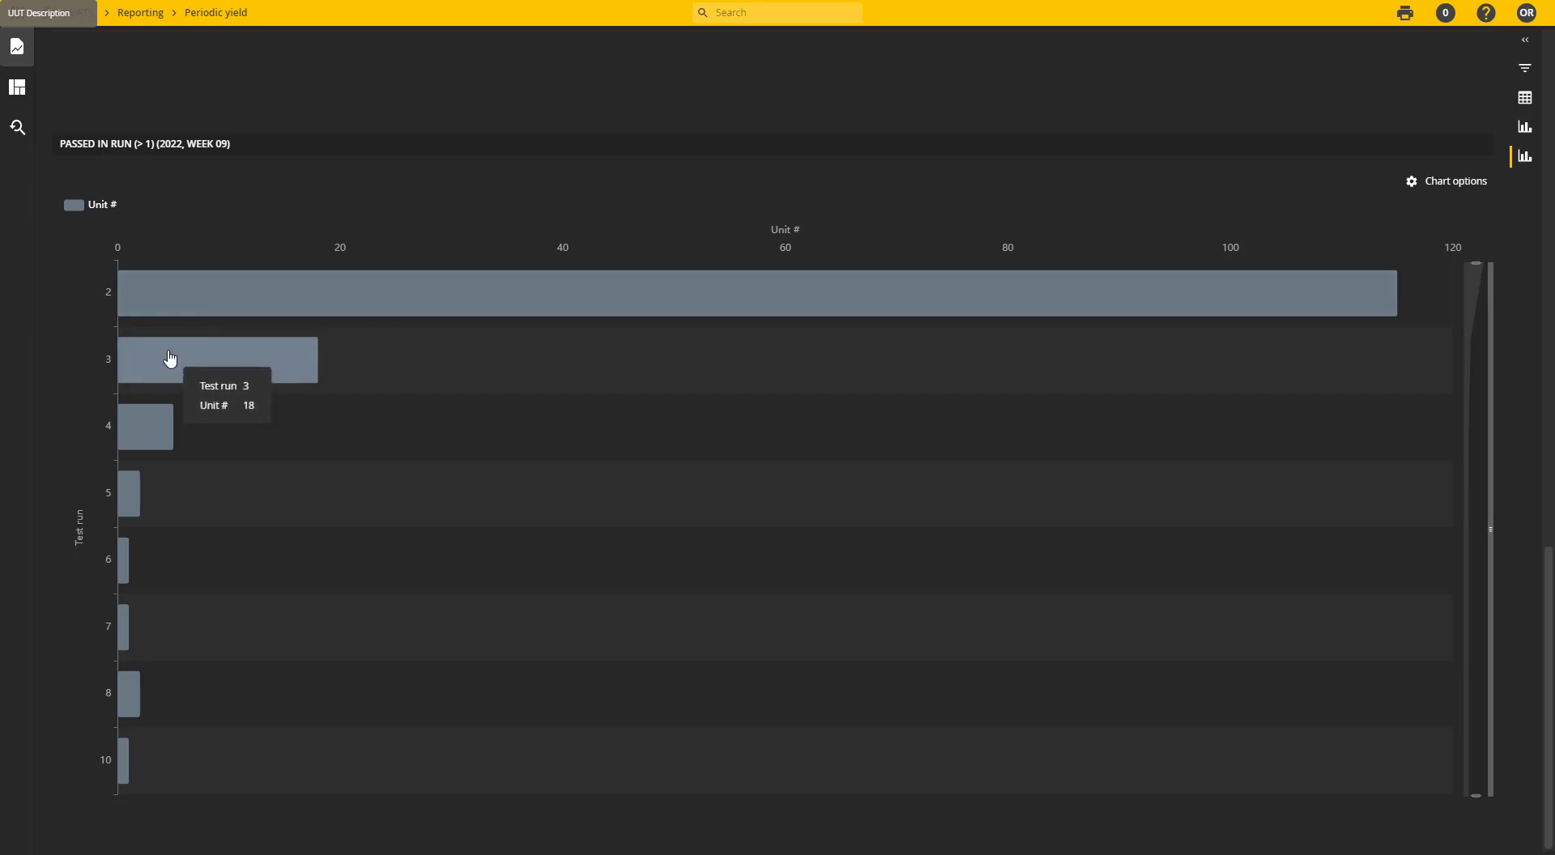
mouse_move(126, 745)
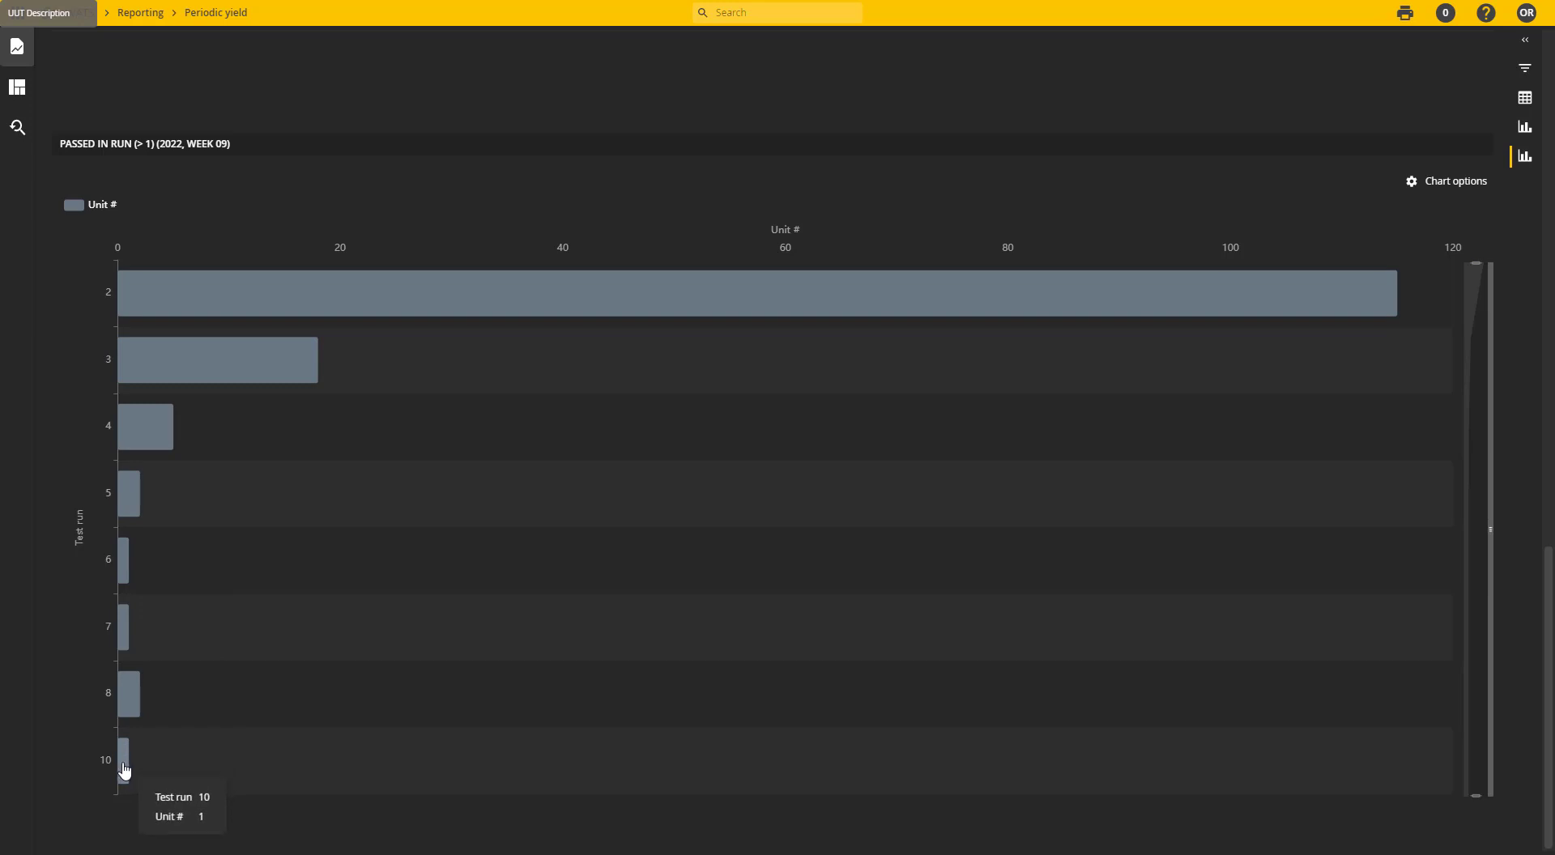
click(125, 770)
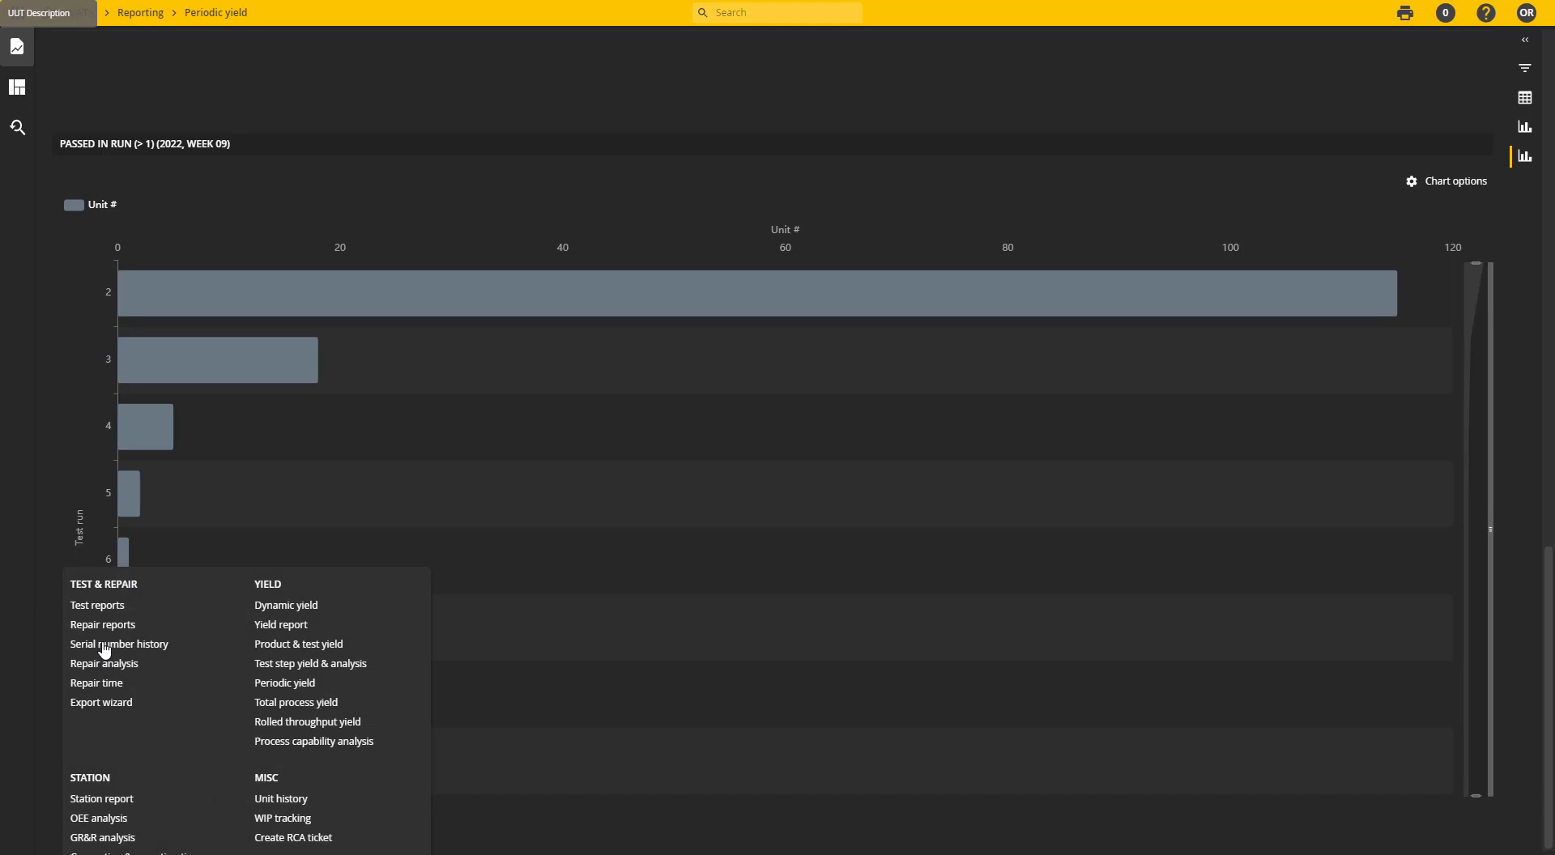
click(65, 343)
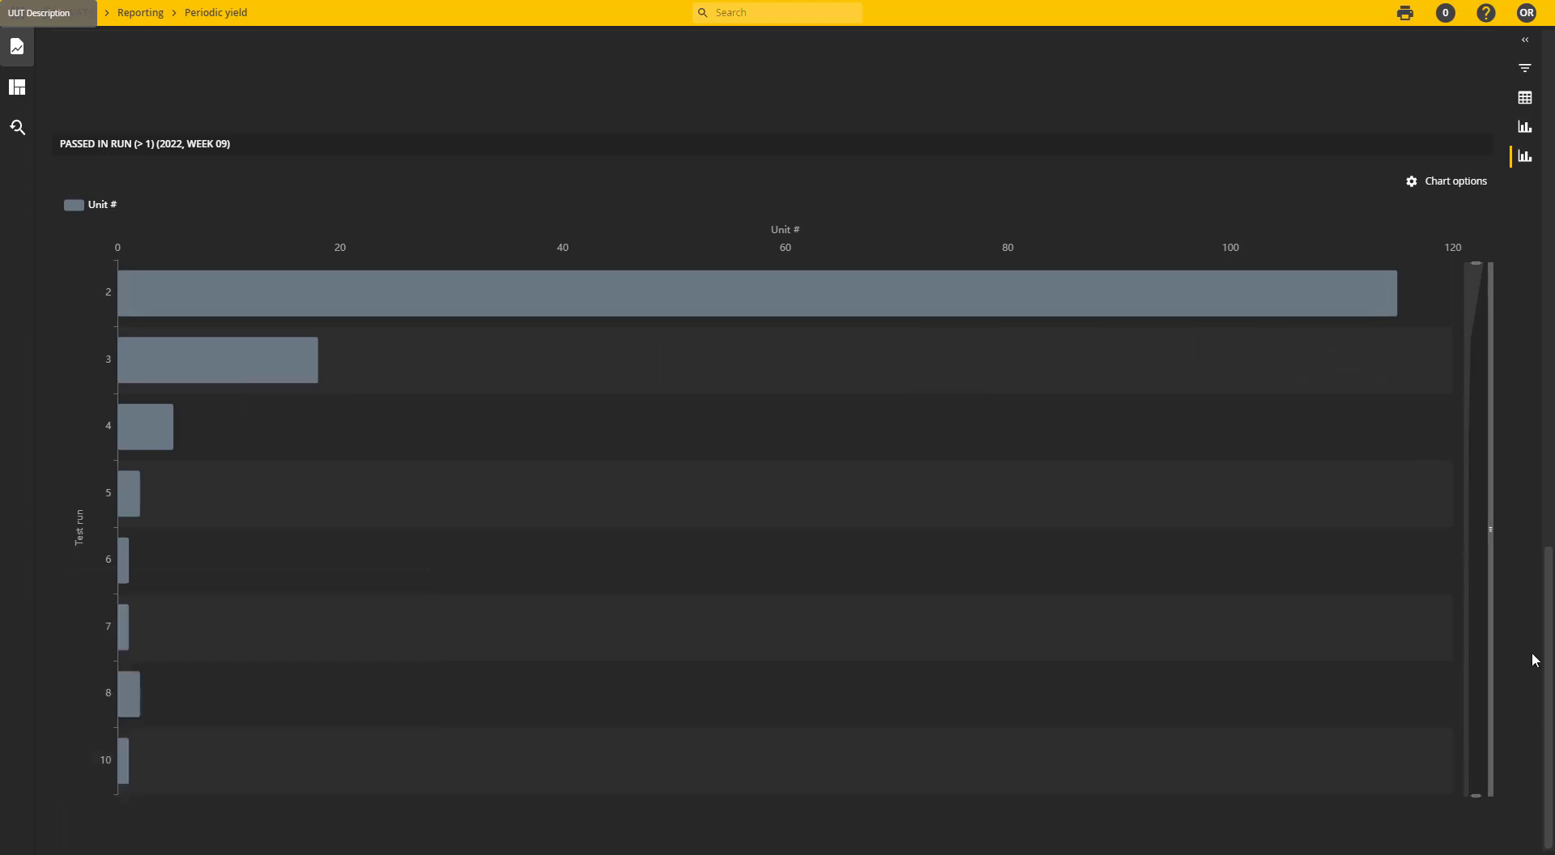
- Collapse week 09 and filter the report with the misc info description UUT Description
scroll(1548, 678, up, 15)
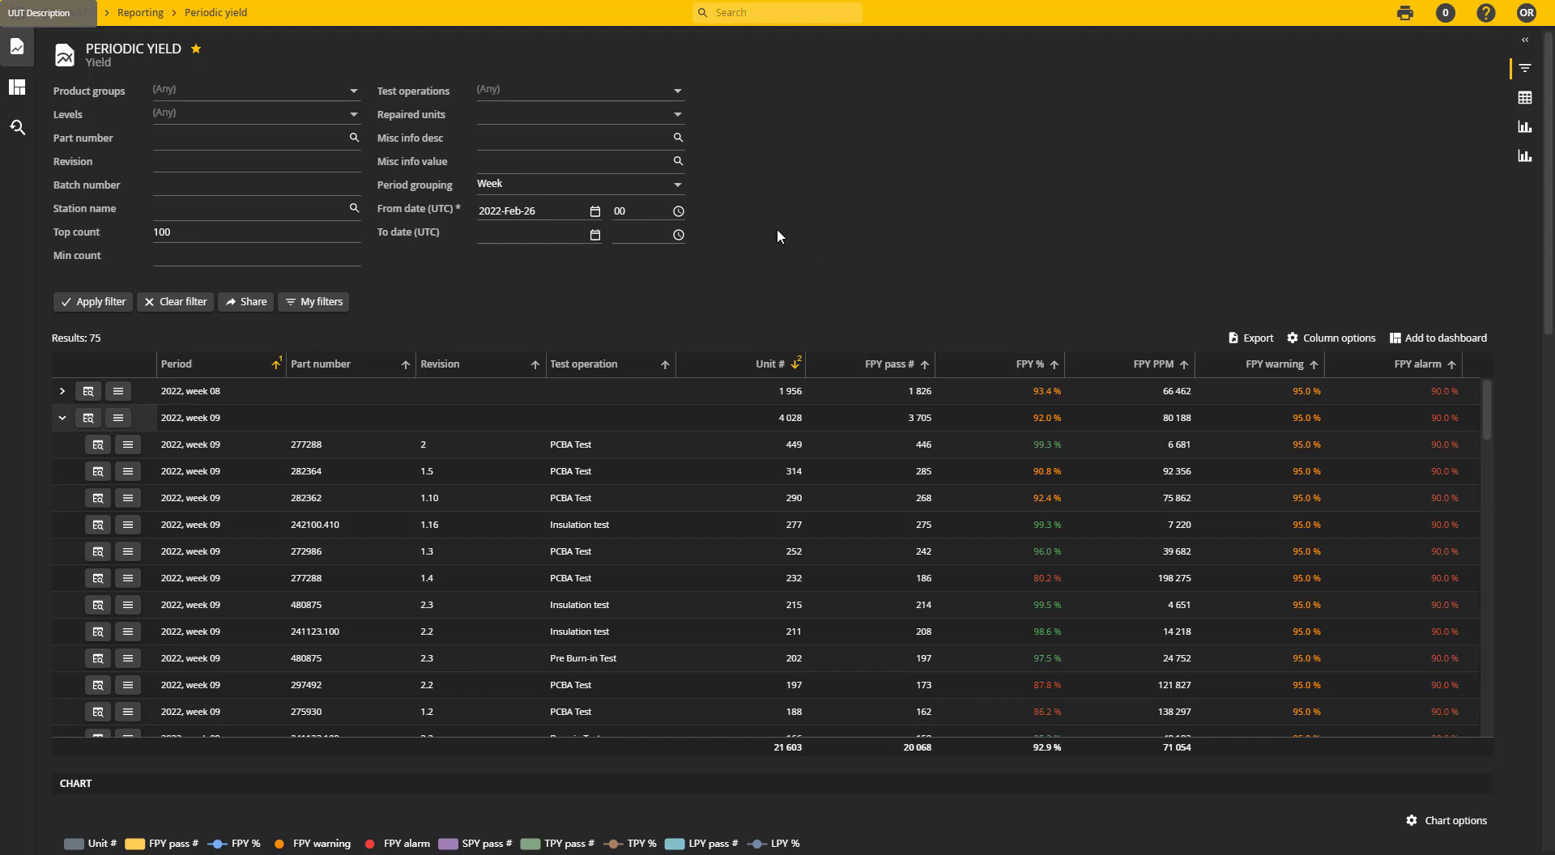
click(63, 418)
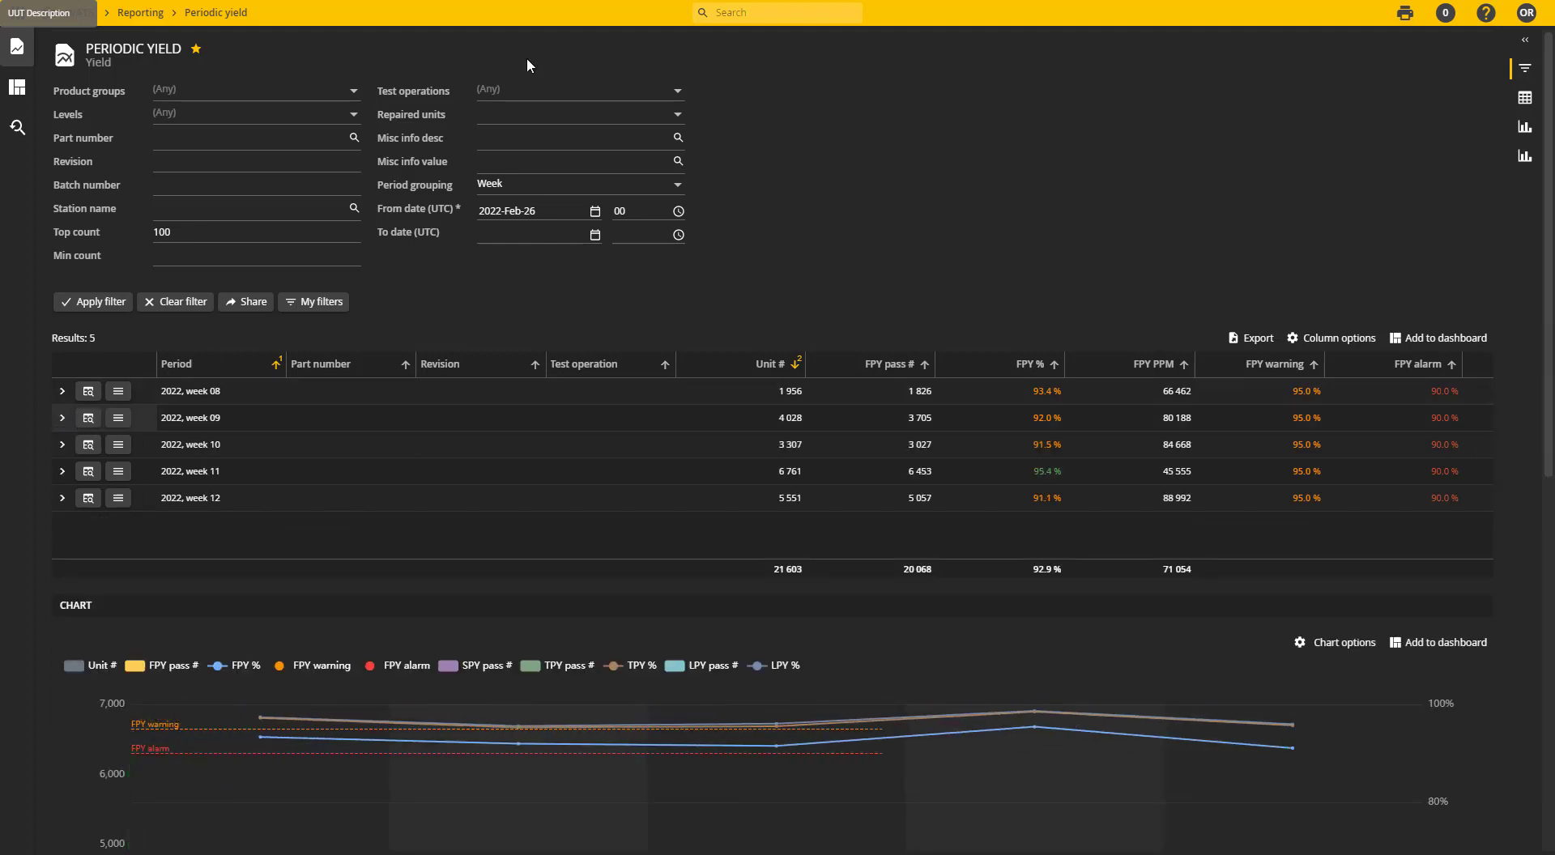
click(495, 137)
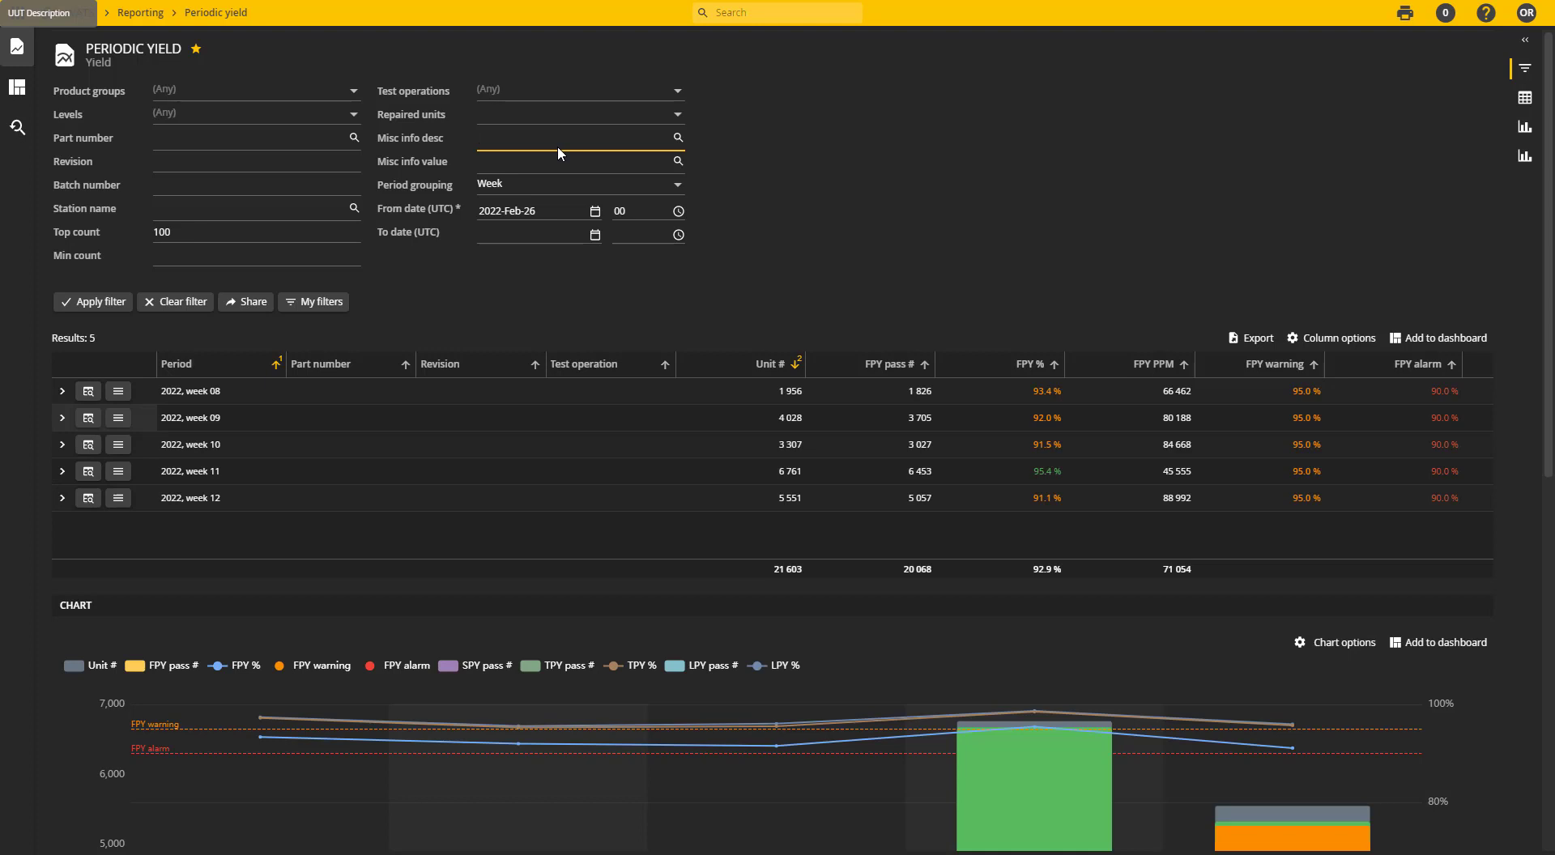
text(UUT)
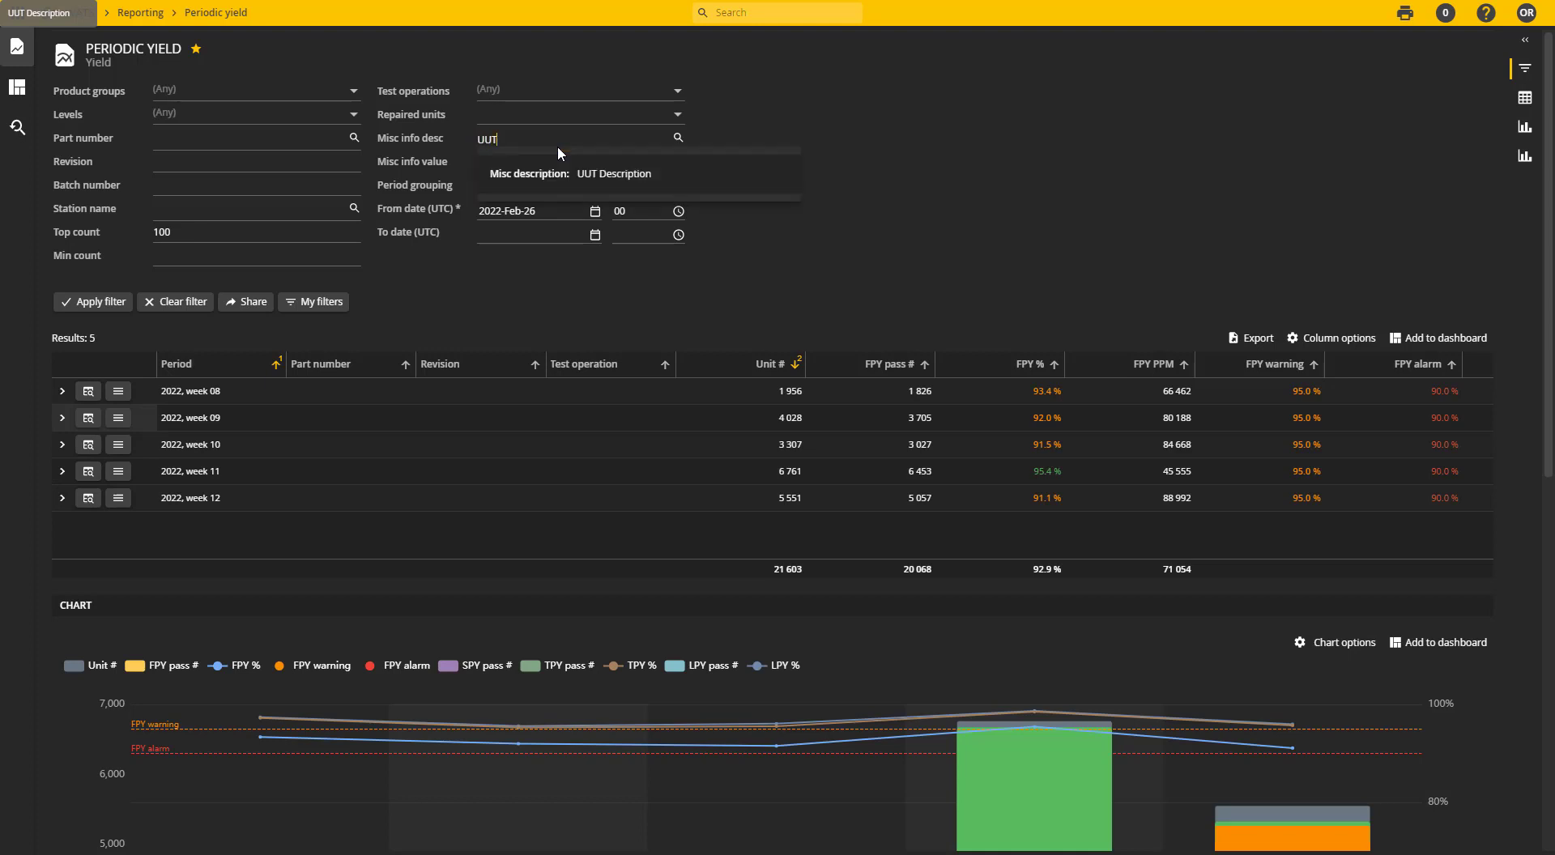
click(645, 184)
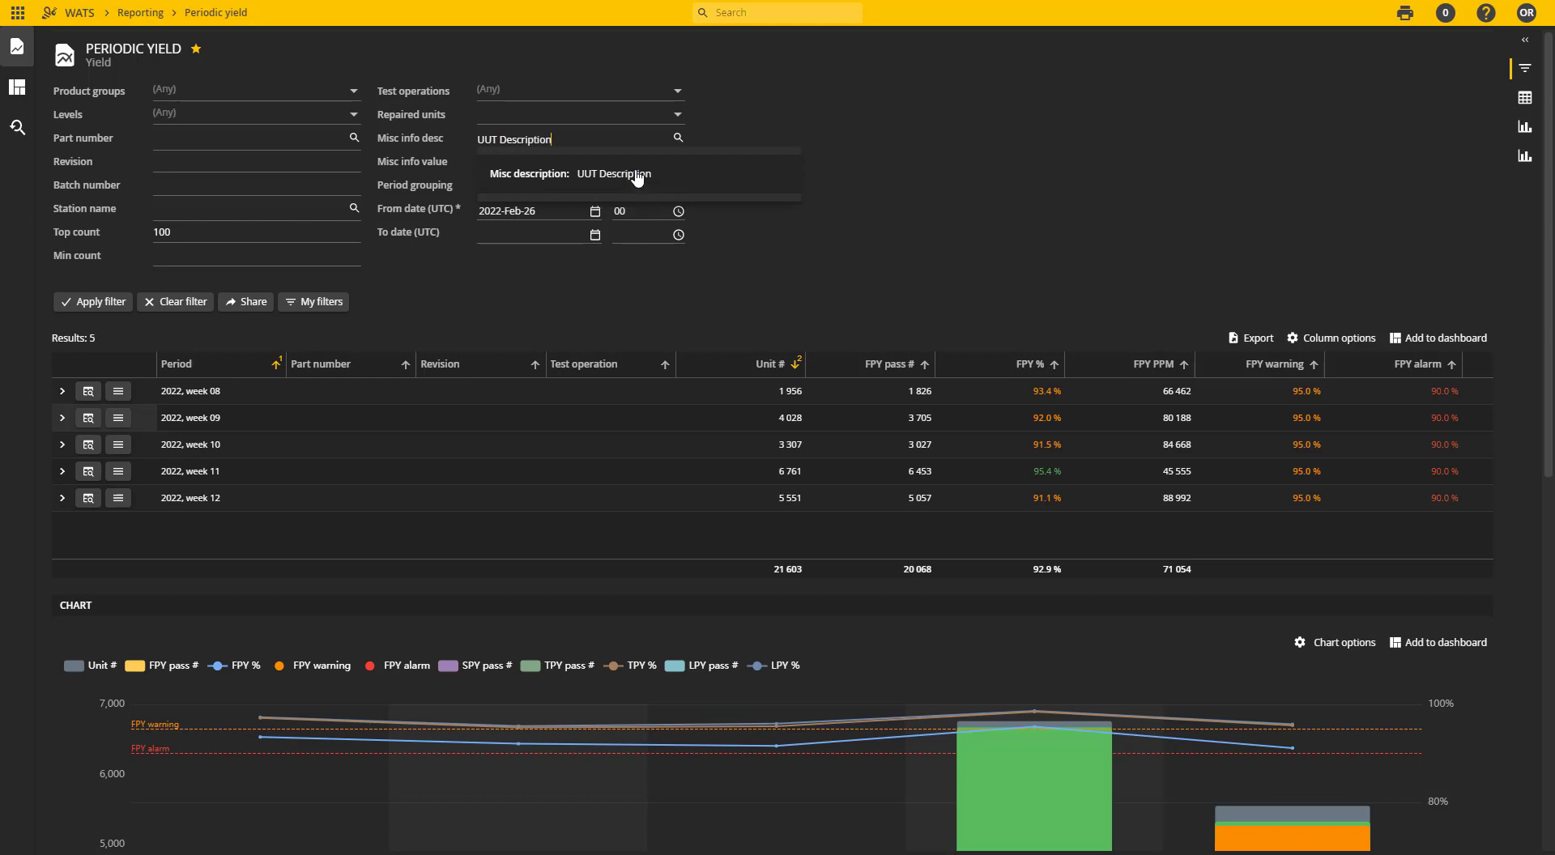
click(98, 304)
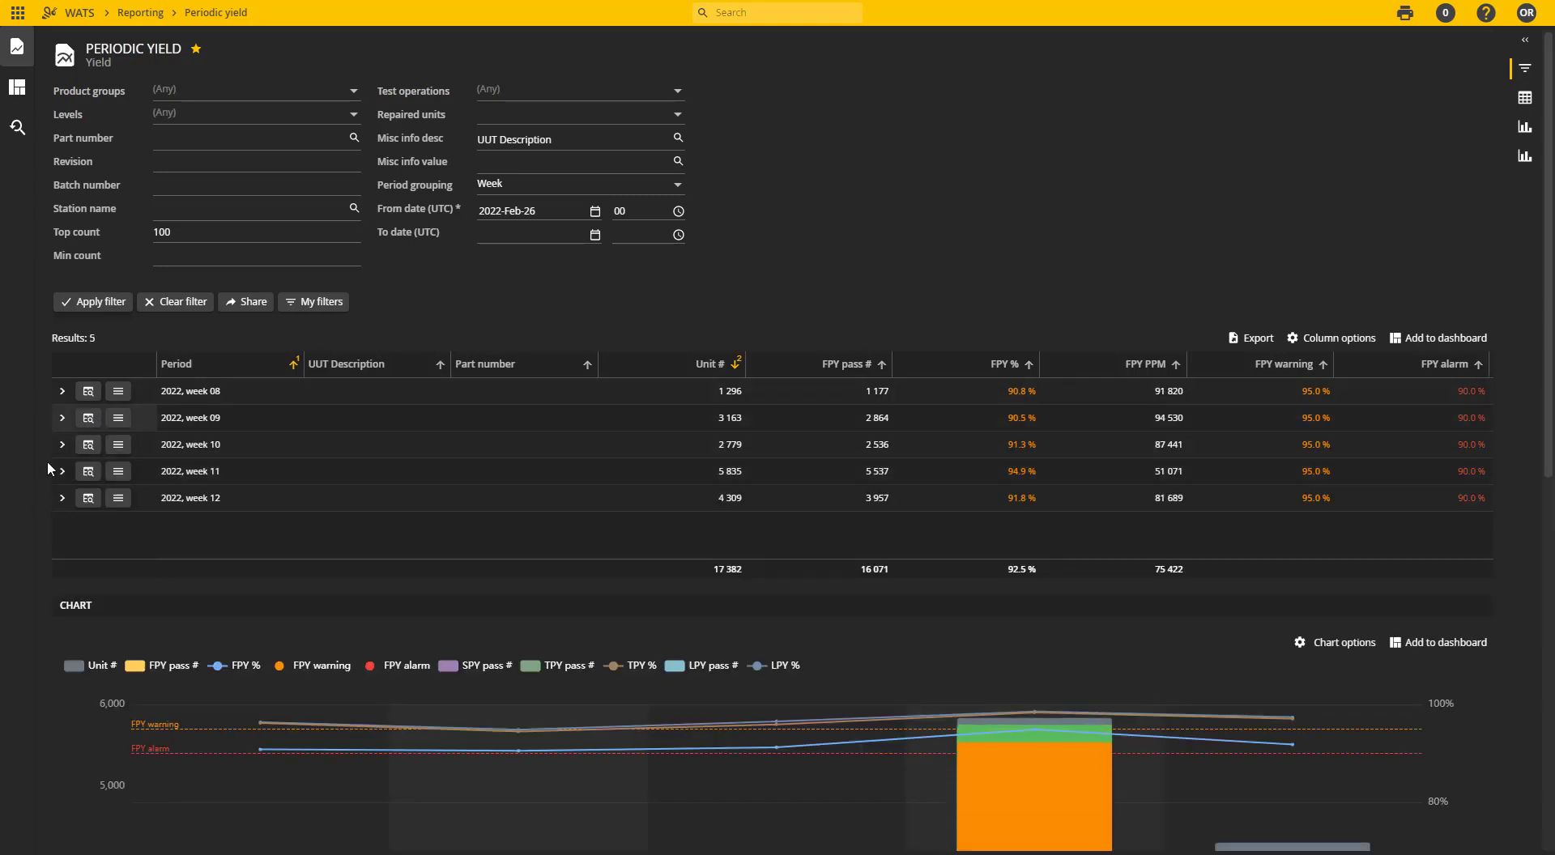
- Expand week 09 by UUT description and check the part number under FP2 48V 3.3KW FE RECT HE, closing that group again
click(62, 418)
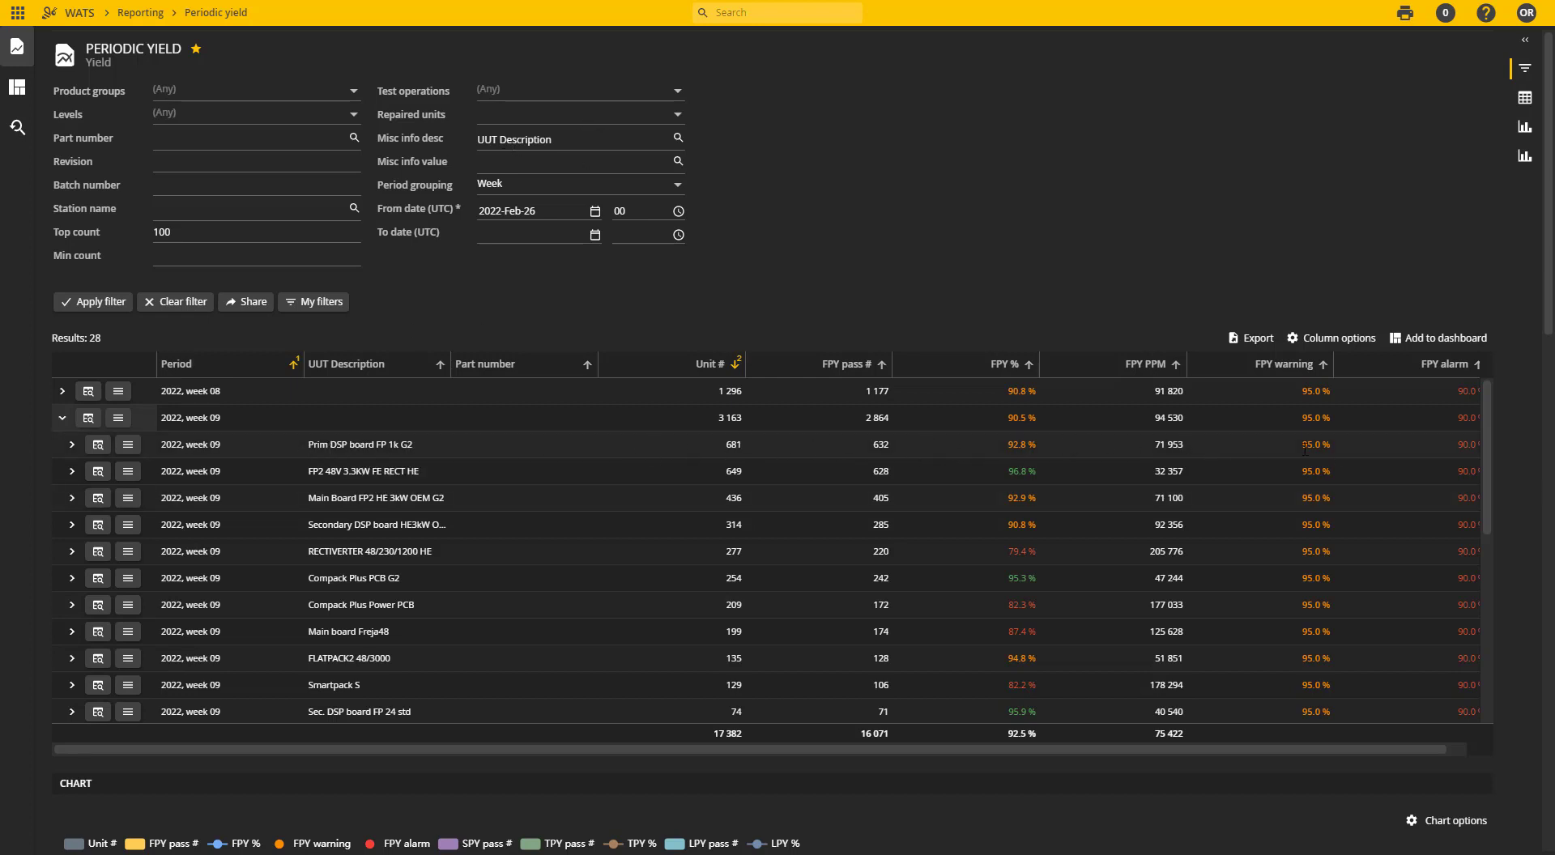
click(72, 472)
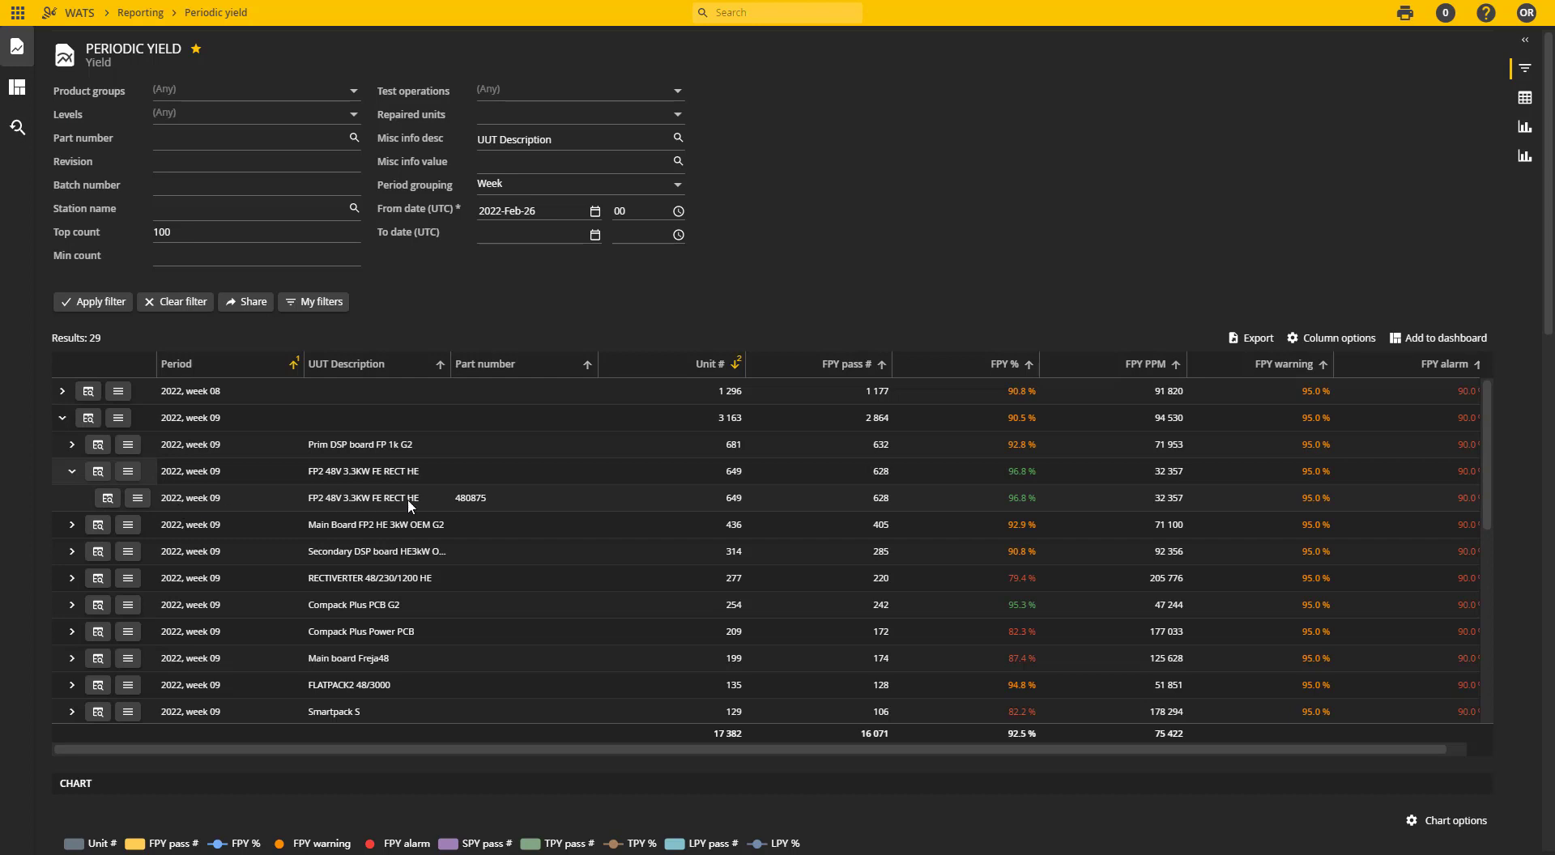
click(72, 471)
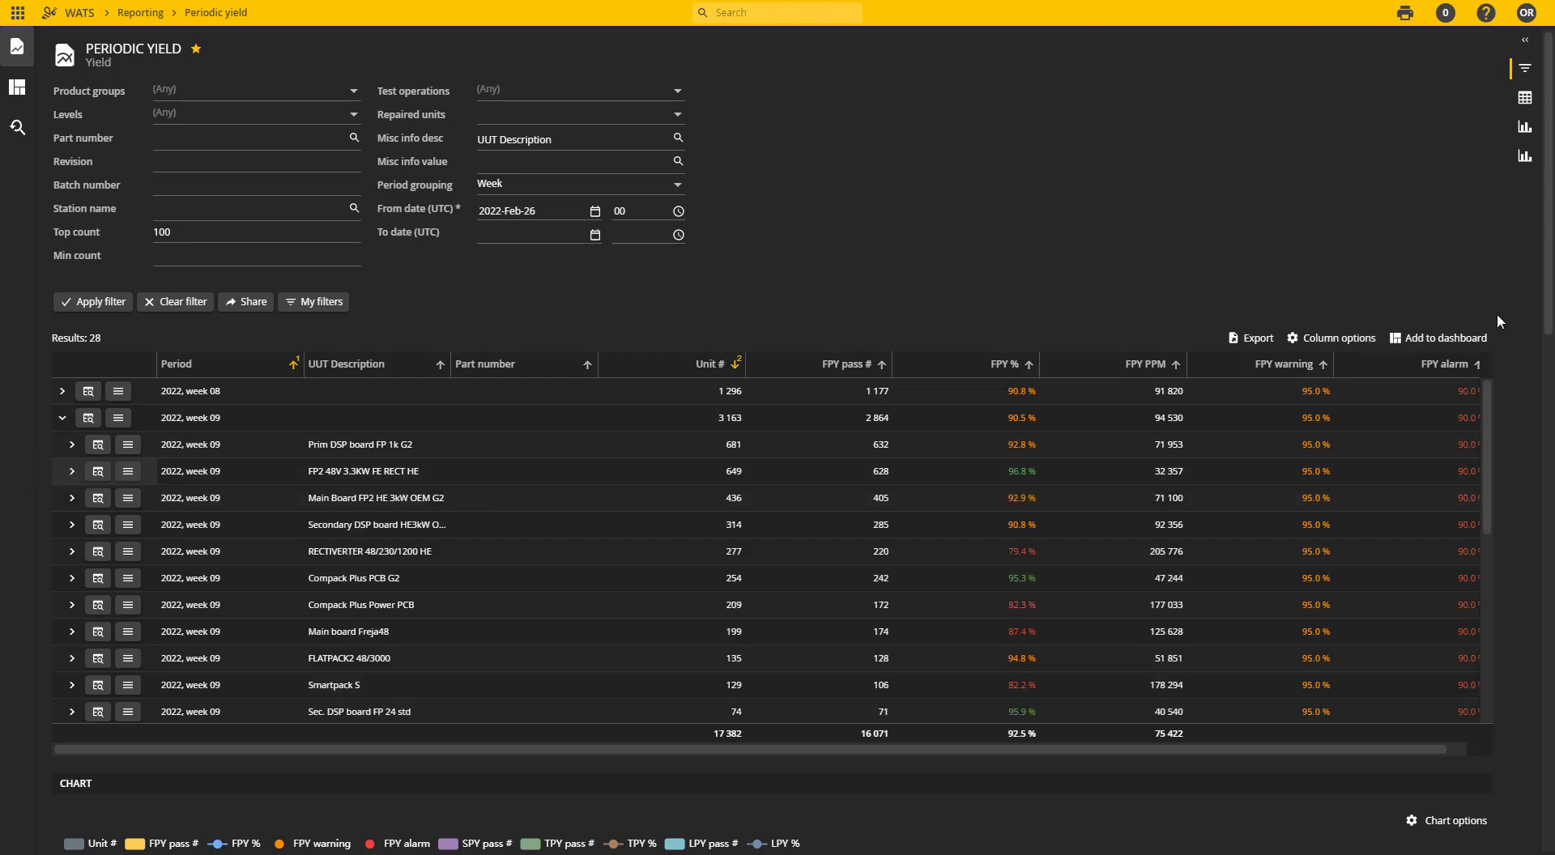
- Examine the week 09 chart by UUT description and the drill-down reports offered from its data points and the Secondary DSP board row
scroll(1548, 312, down, 5)
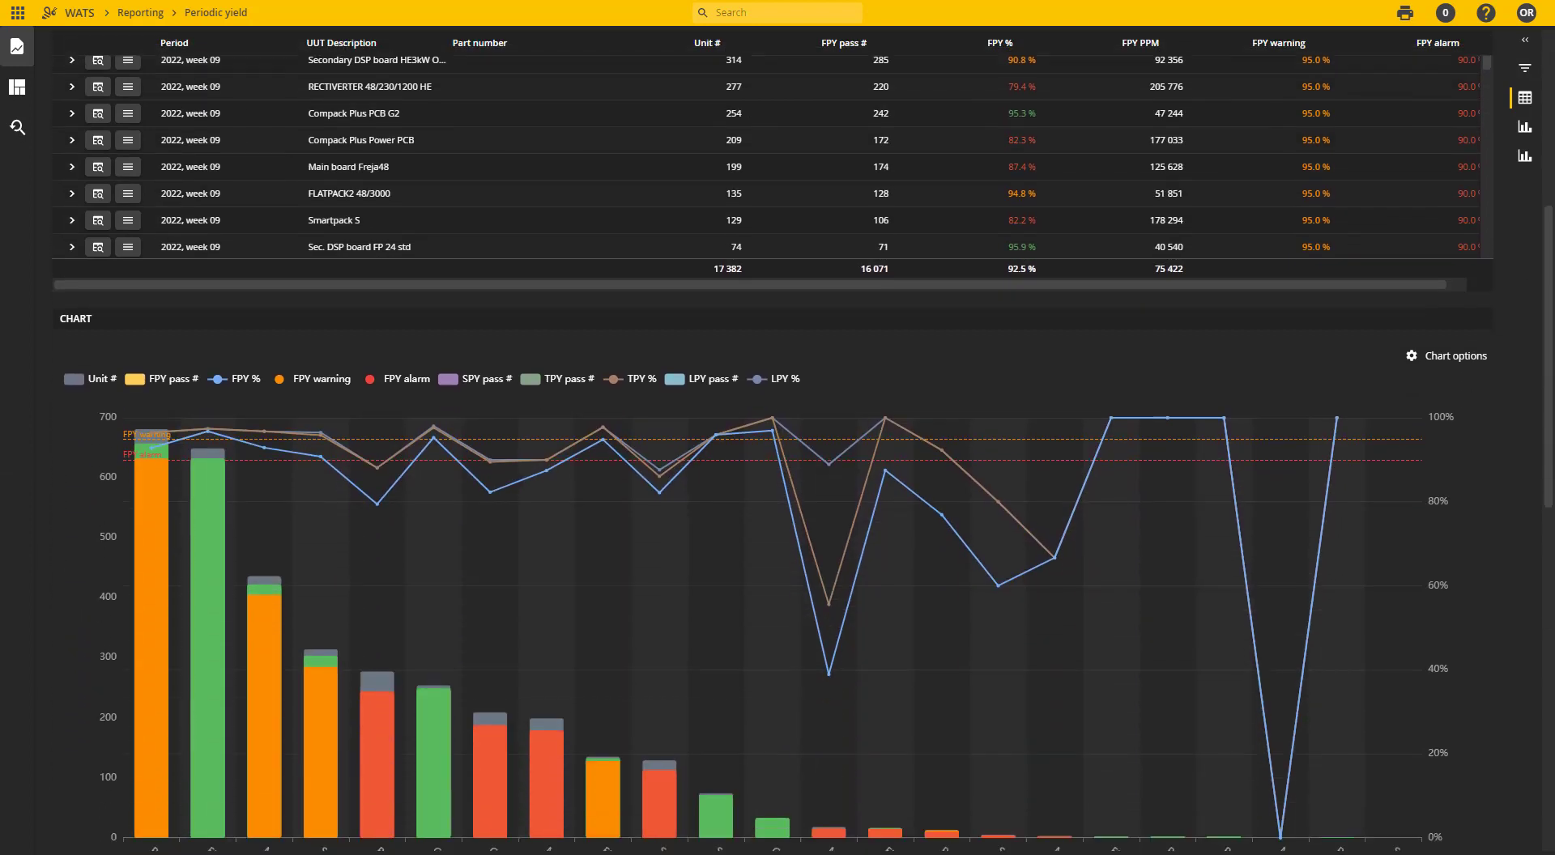
drag(1548, 356, 1548, 234)
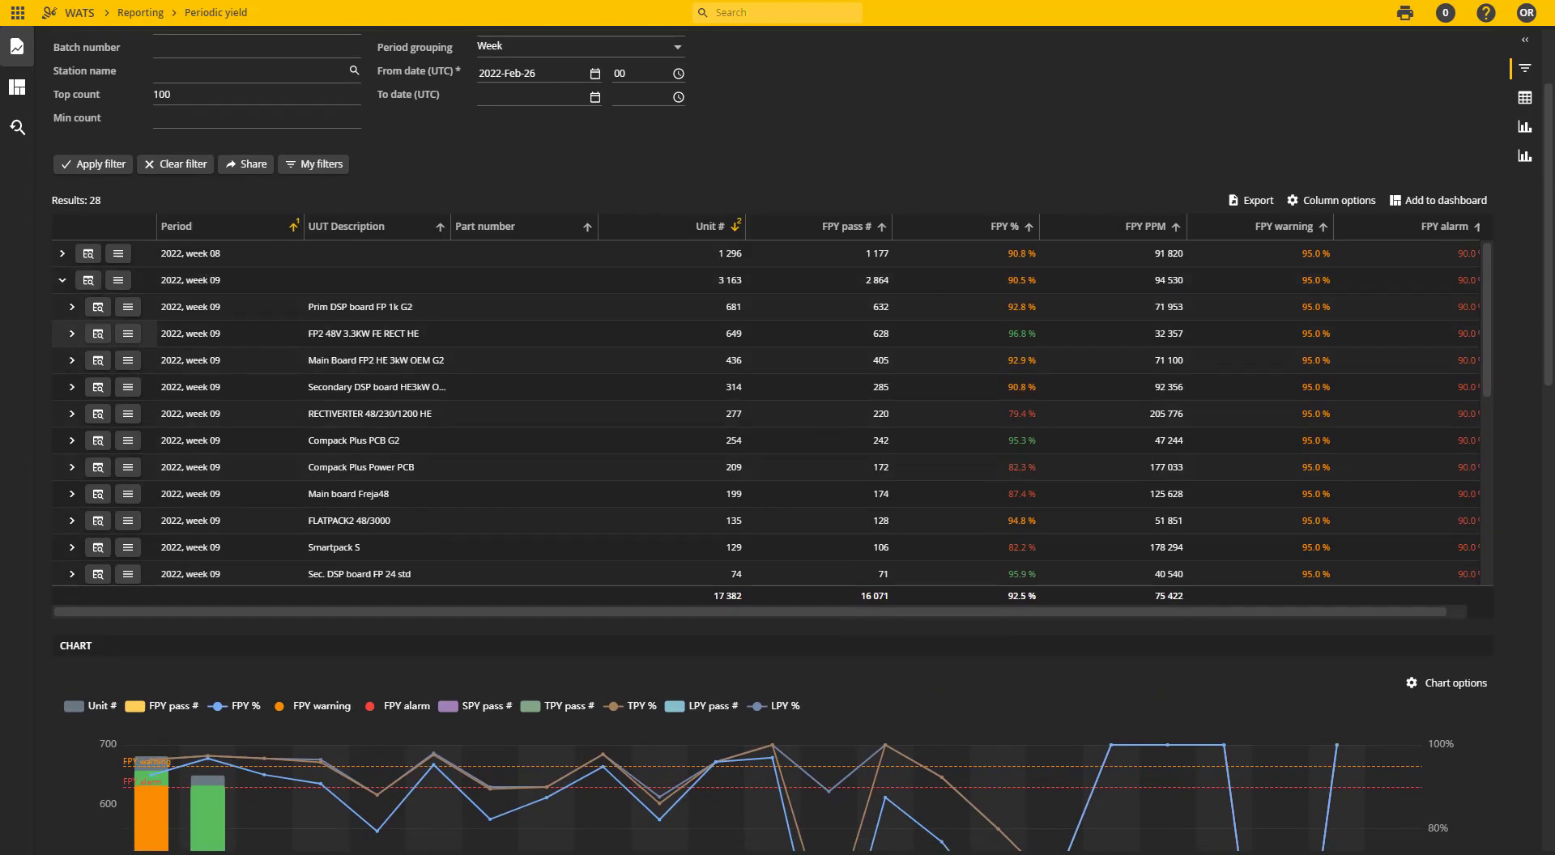
drag(1546, 307, 1531, 473)
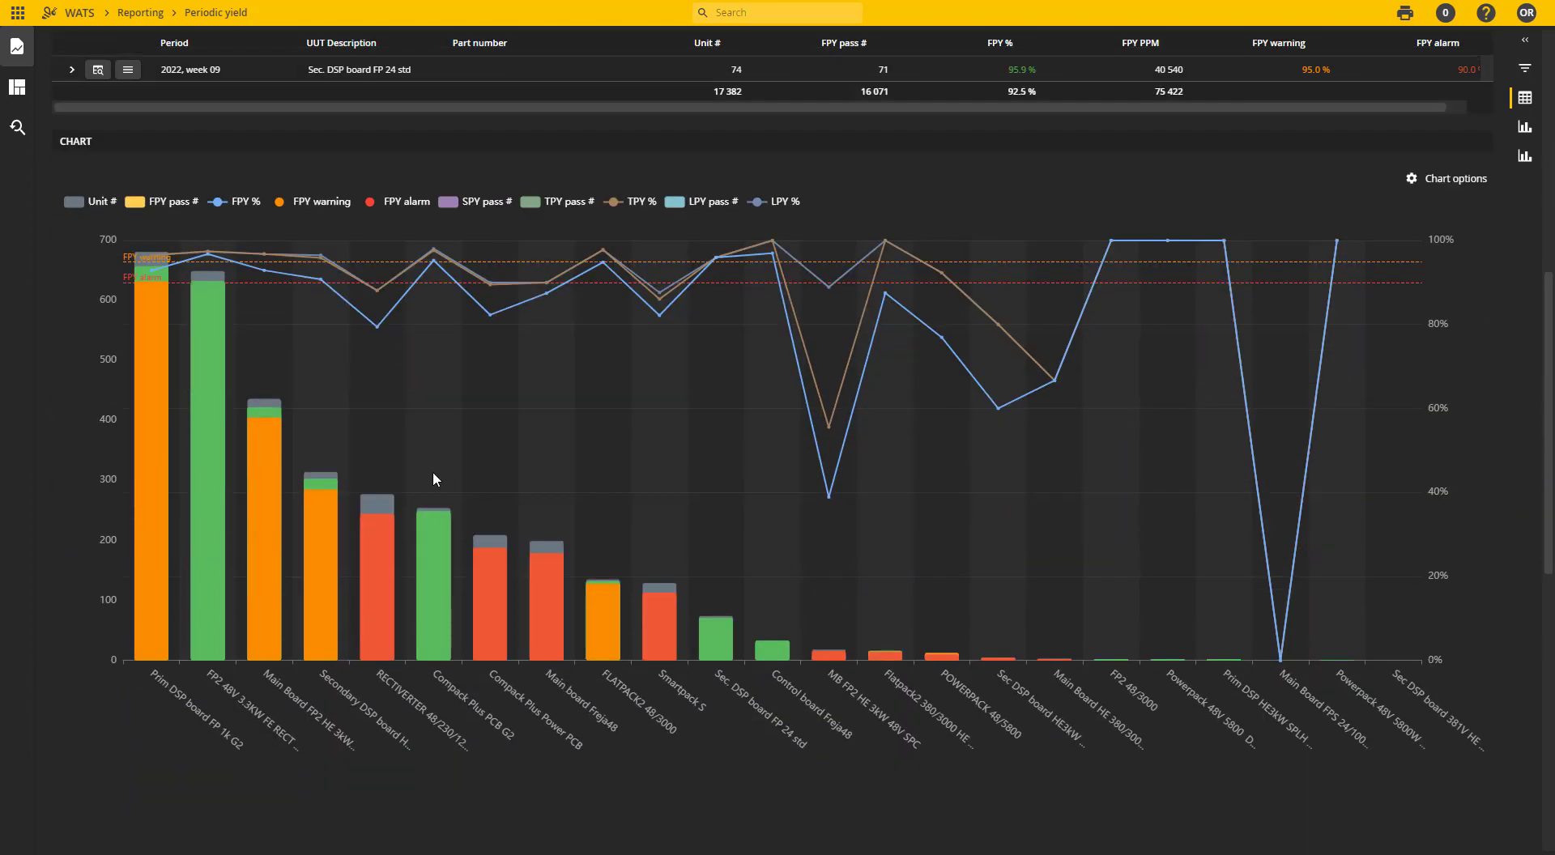
click(158, 514)
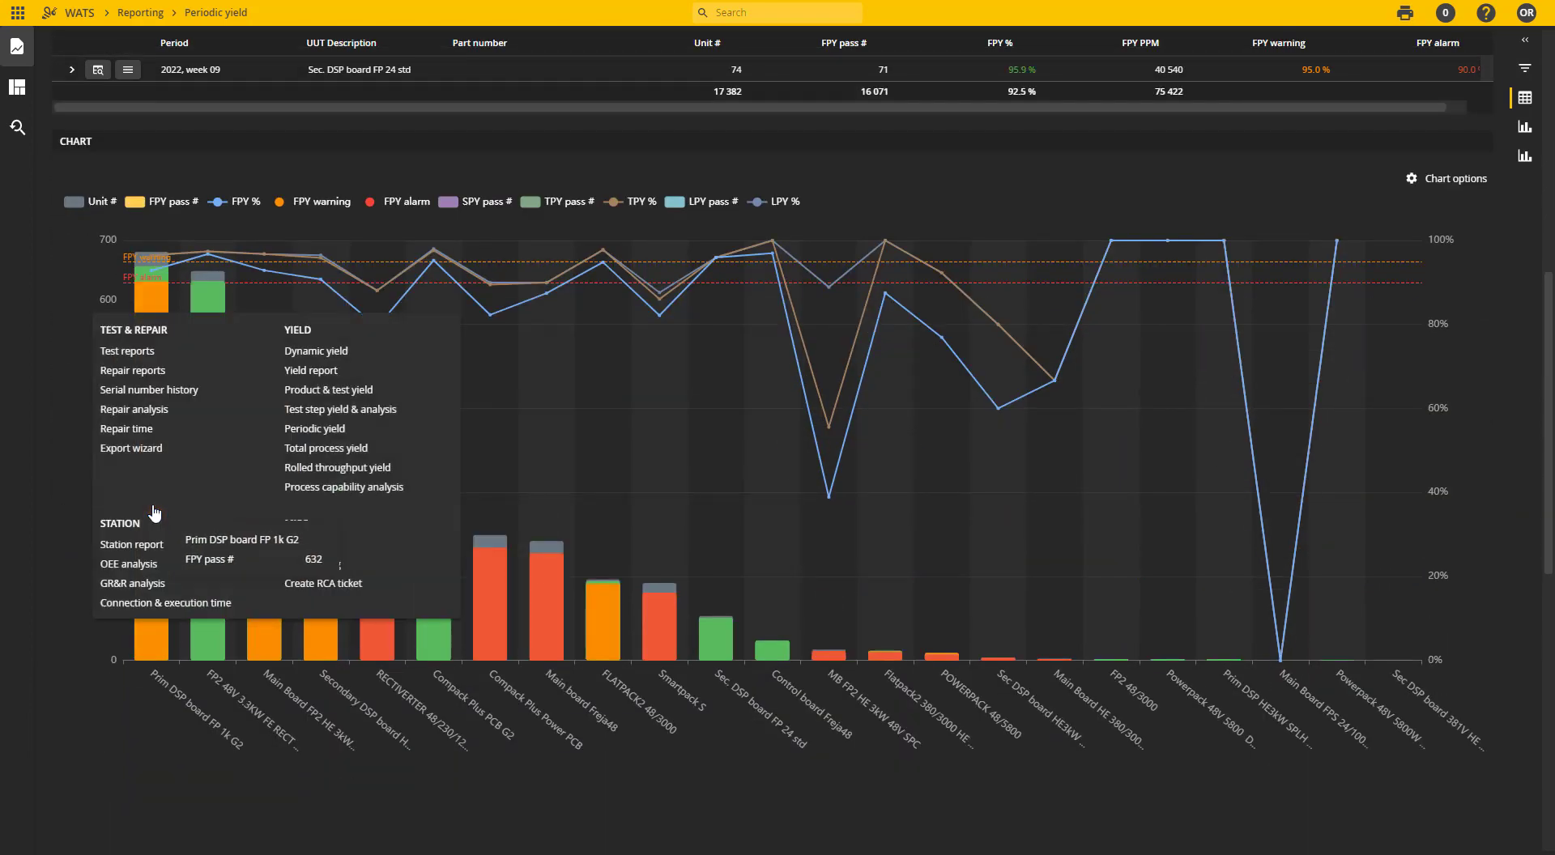
click(380, 297)
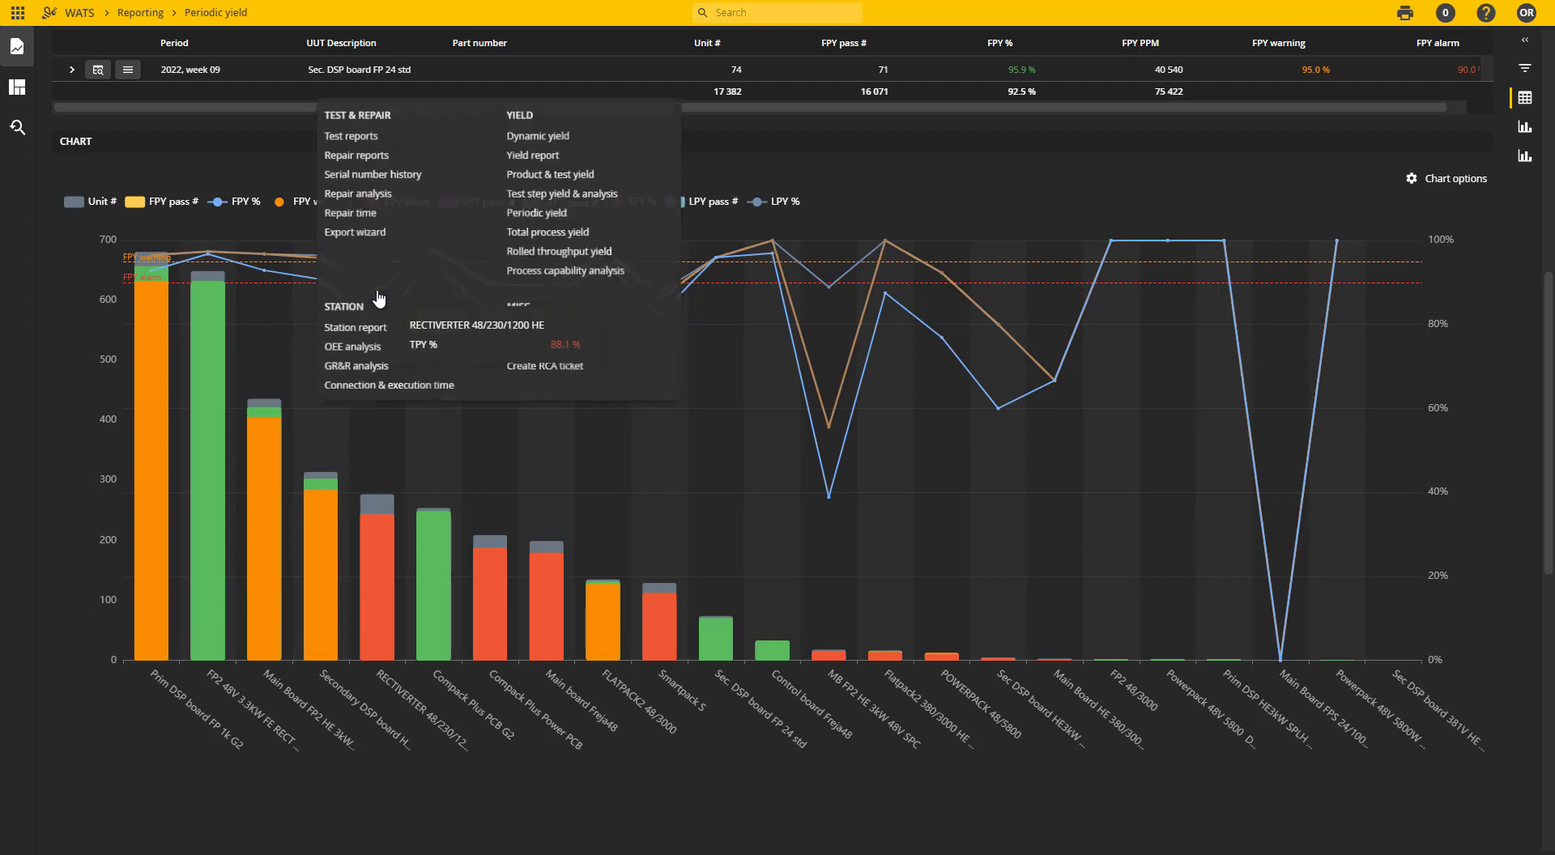
scroll(1548, 395, up, 5)
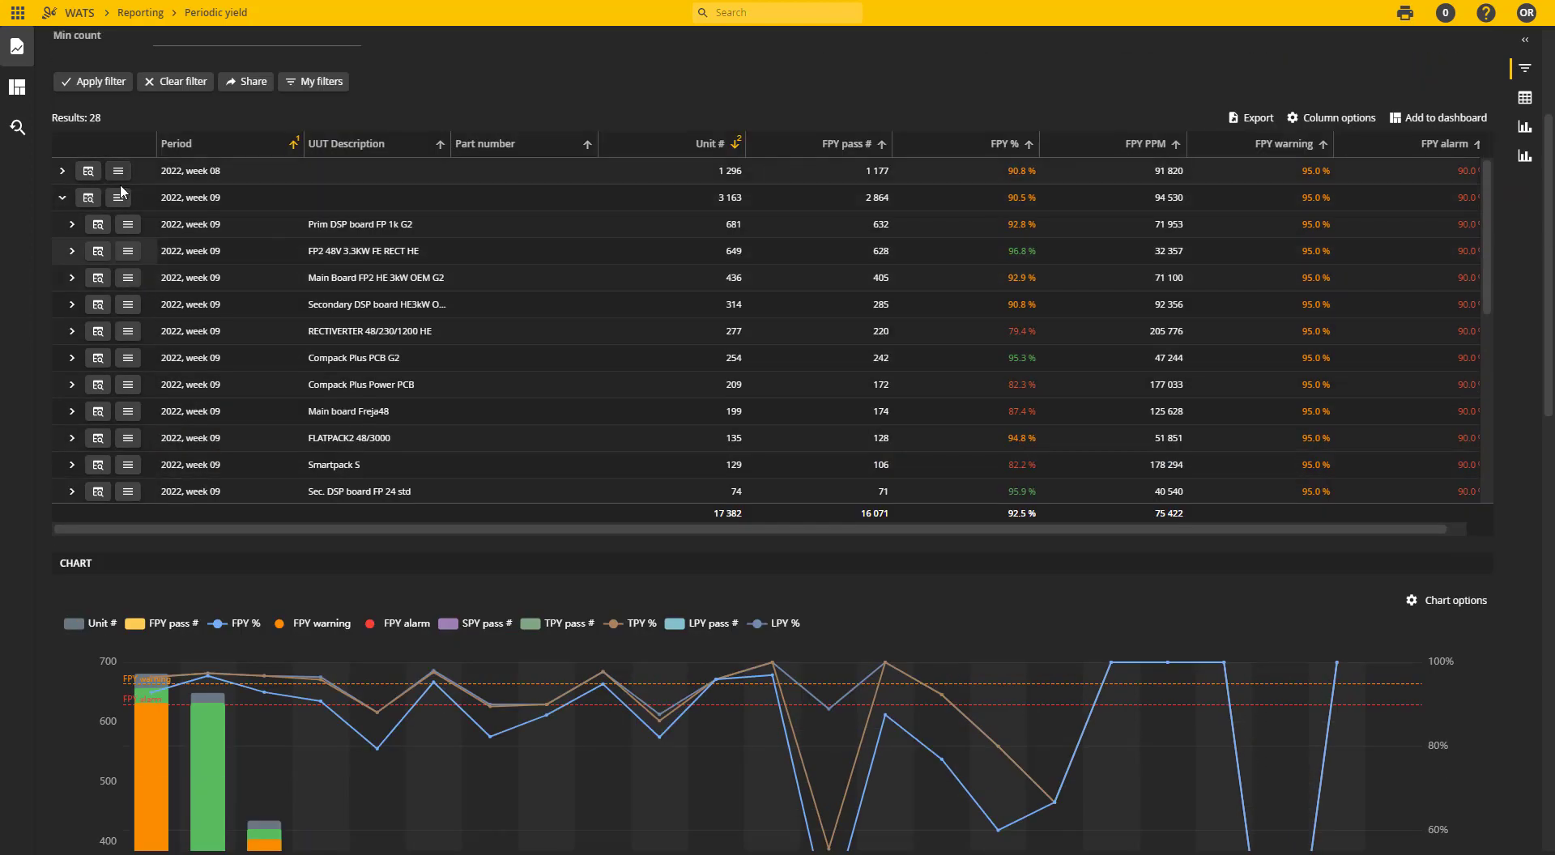
click(128, 304)
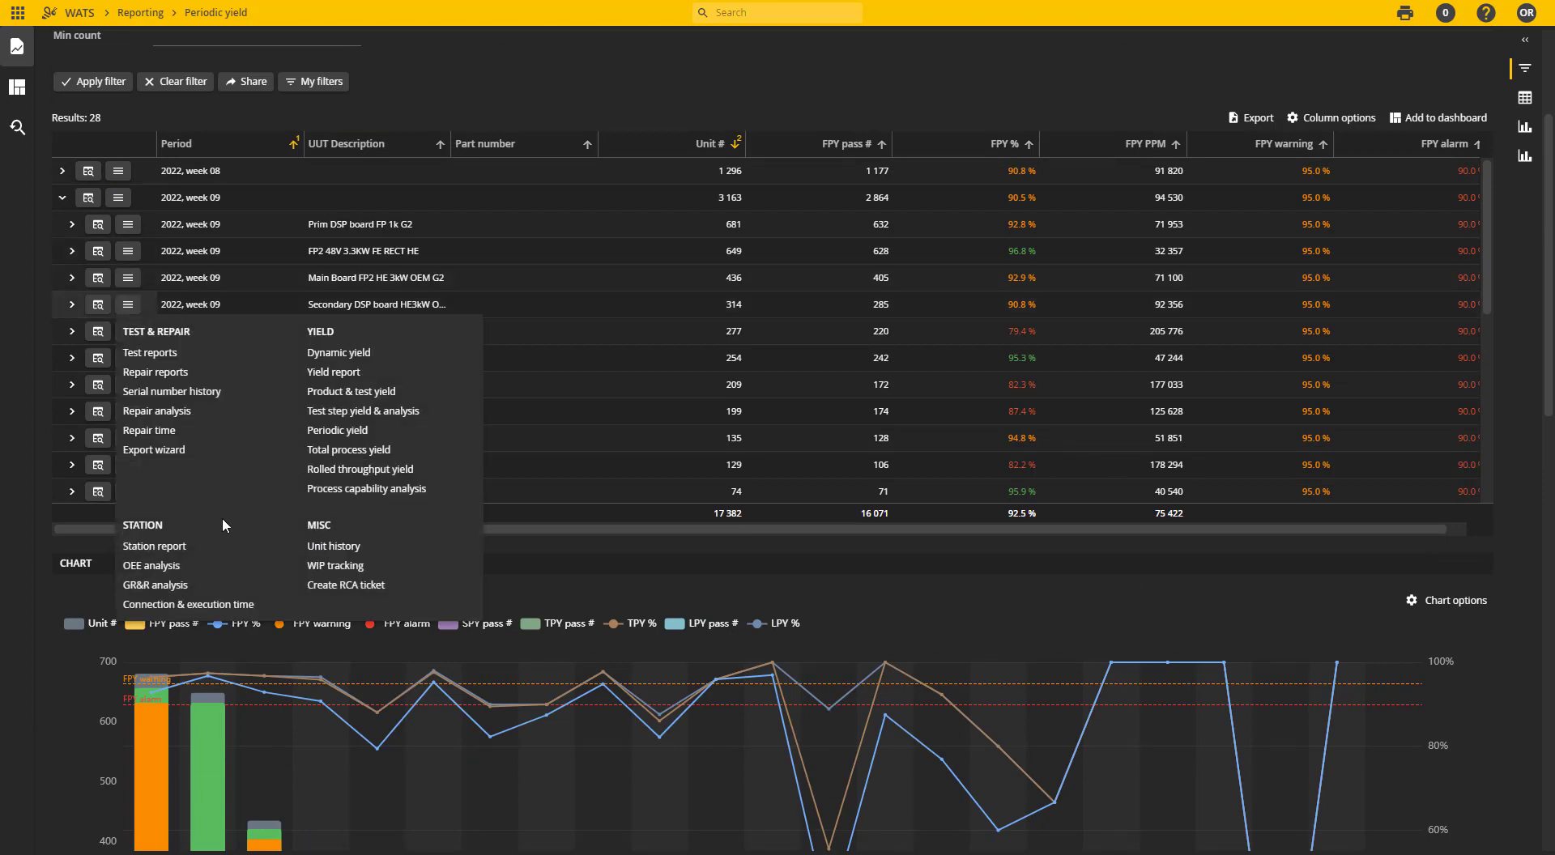
click(570, 90)
- Clear the Periodic Yield report's filter
scroll(1007, 257, up, 3)
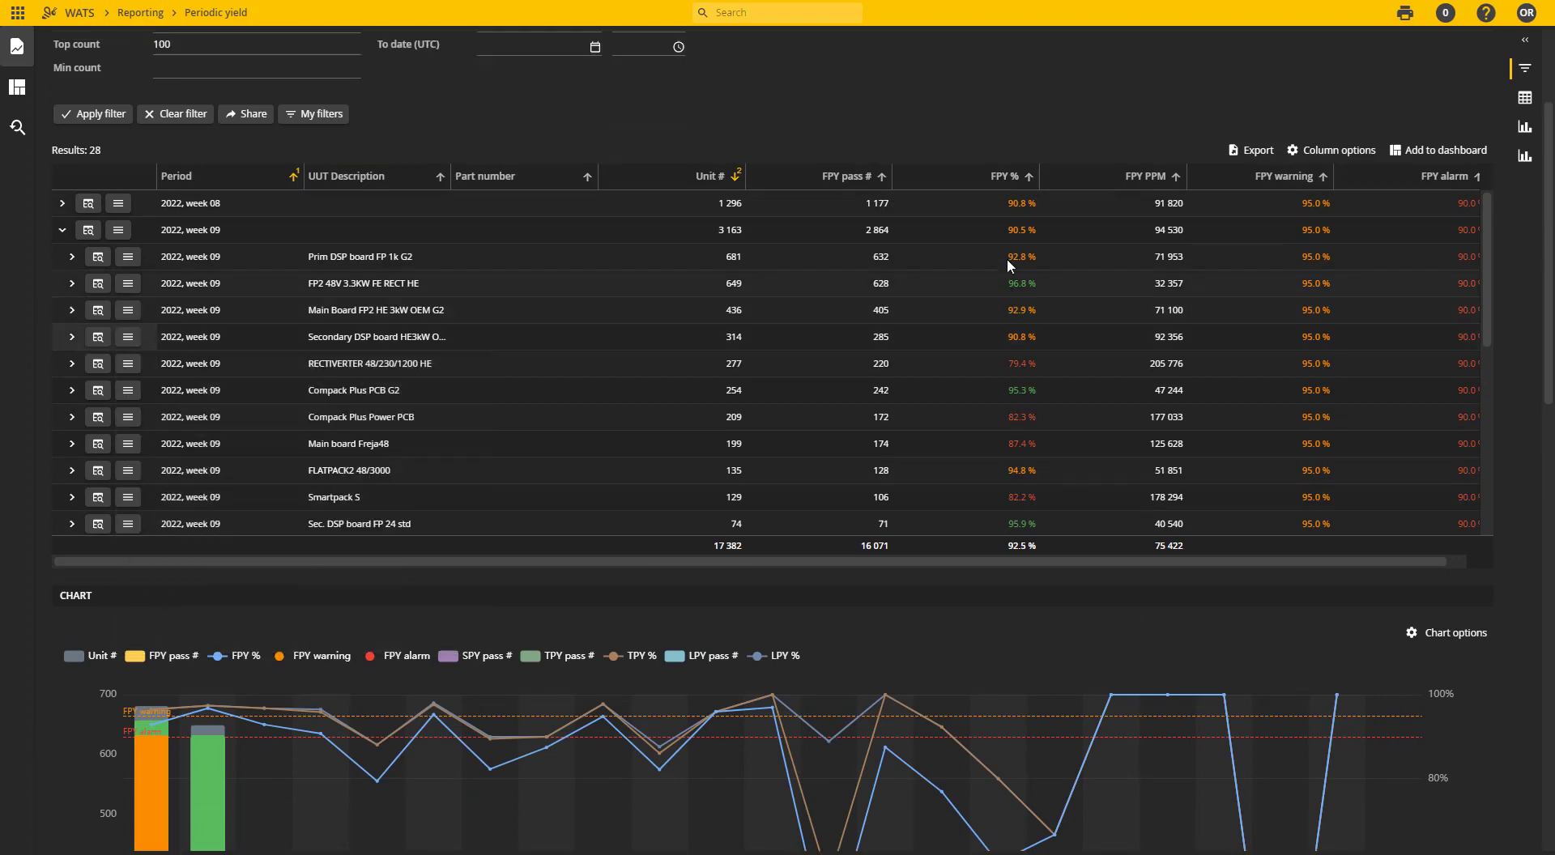
click(181, 305)
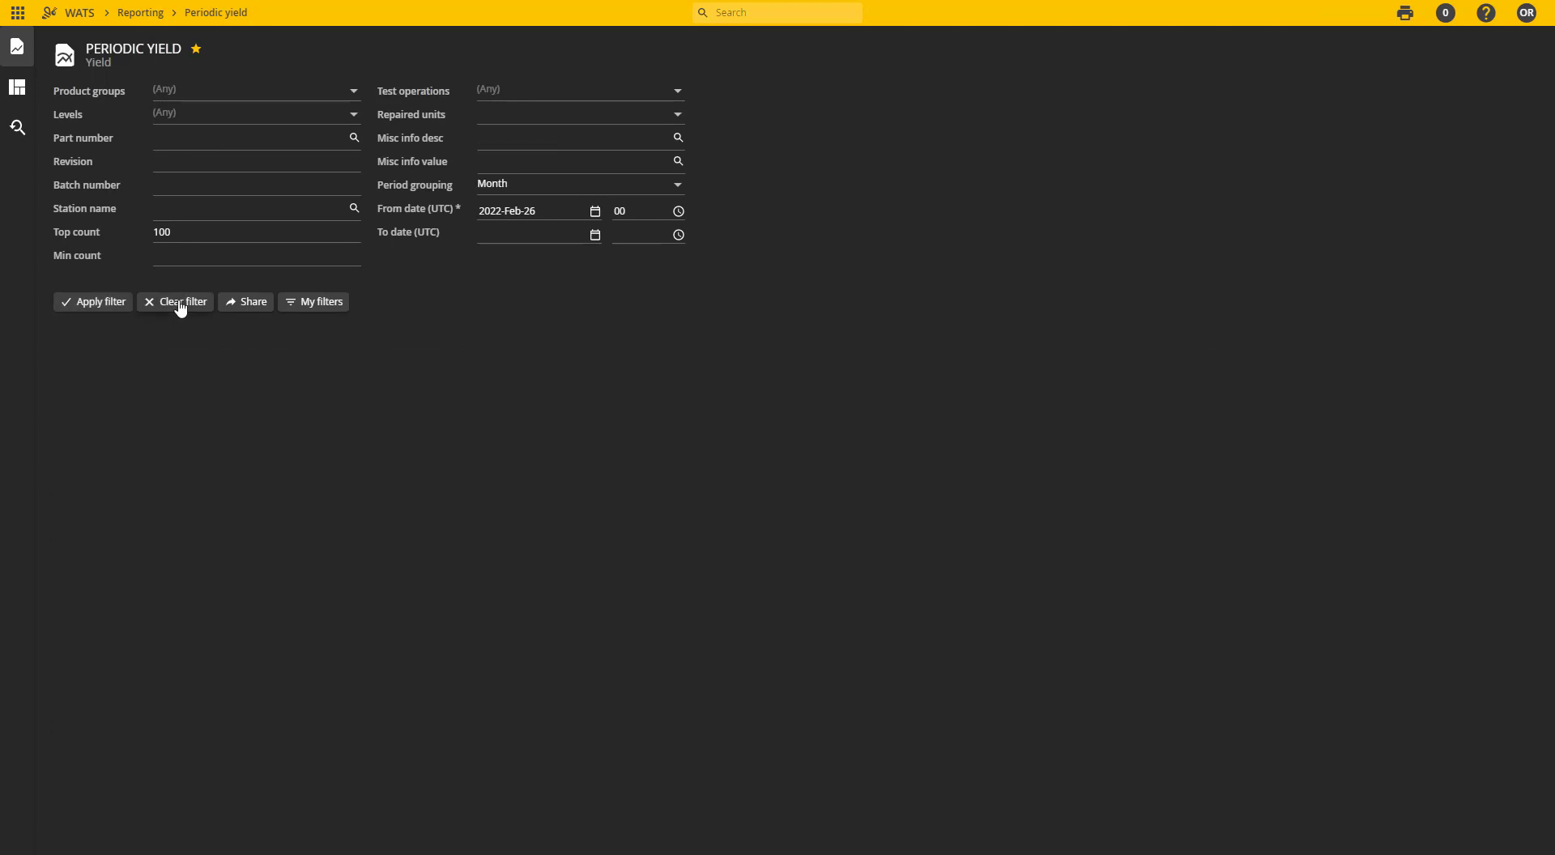